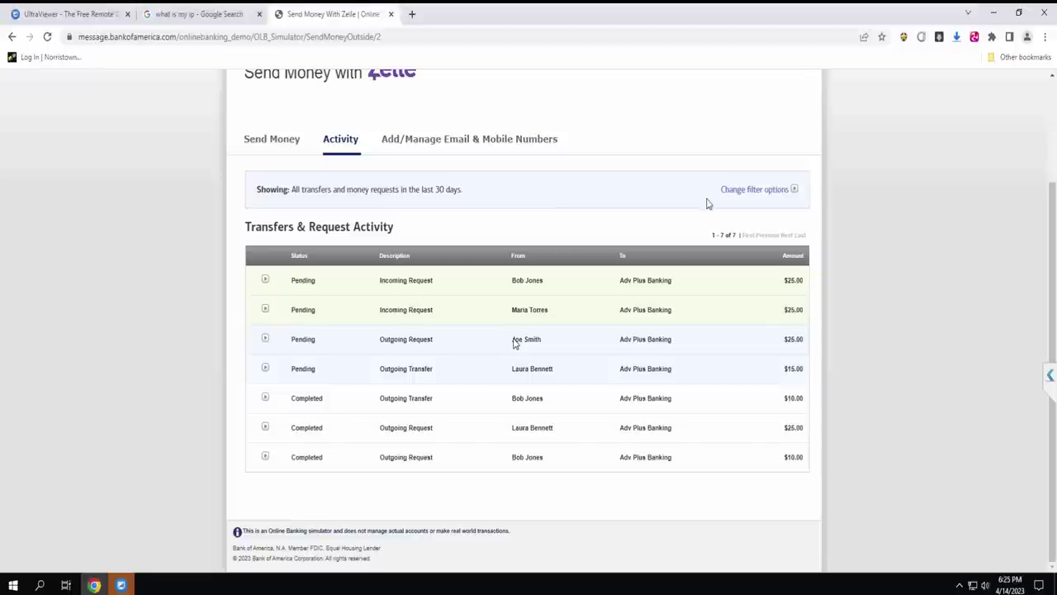
Choose Adv Plus Banking as the Send Money source account, then view the Zelle recipients list.
{"action": "left_click", "coordinate": [271, 140]}
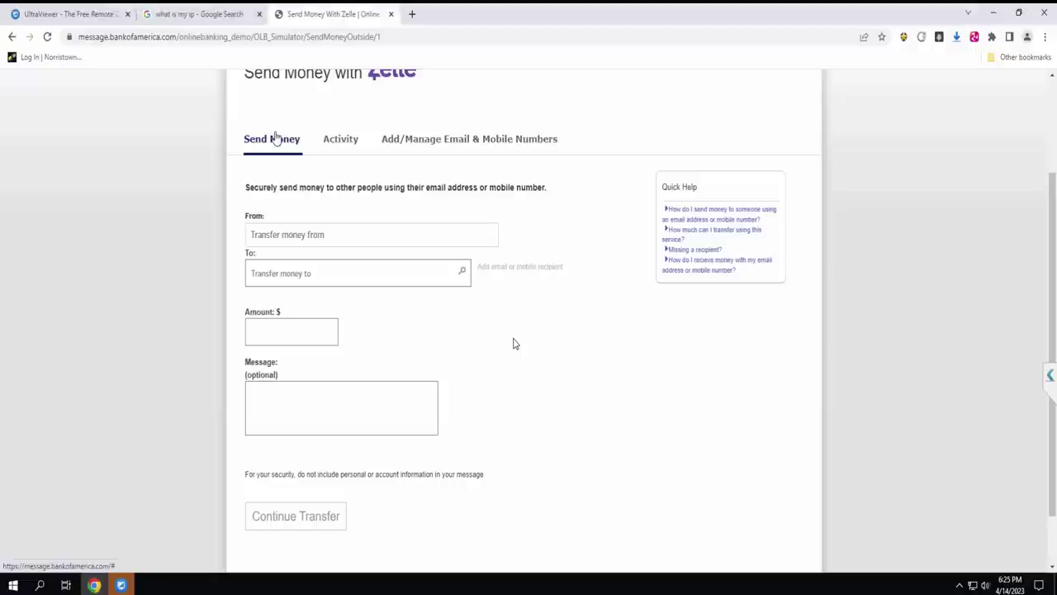
{"action": "left_click", "coordinate": [287, 235]}
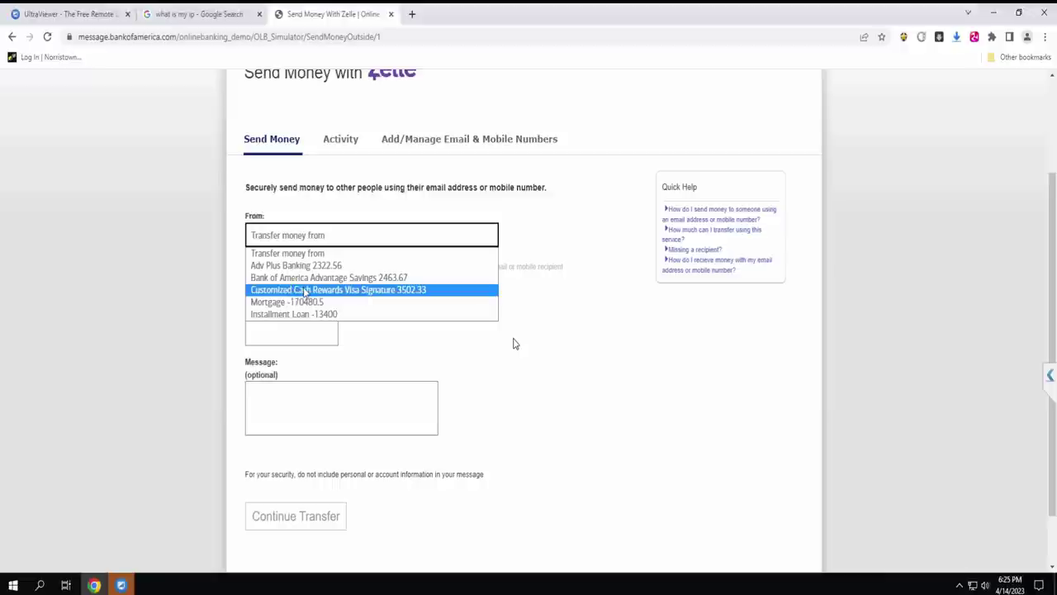
{"action": "left_click", "coordinate": [291, 266]}
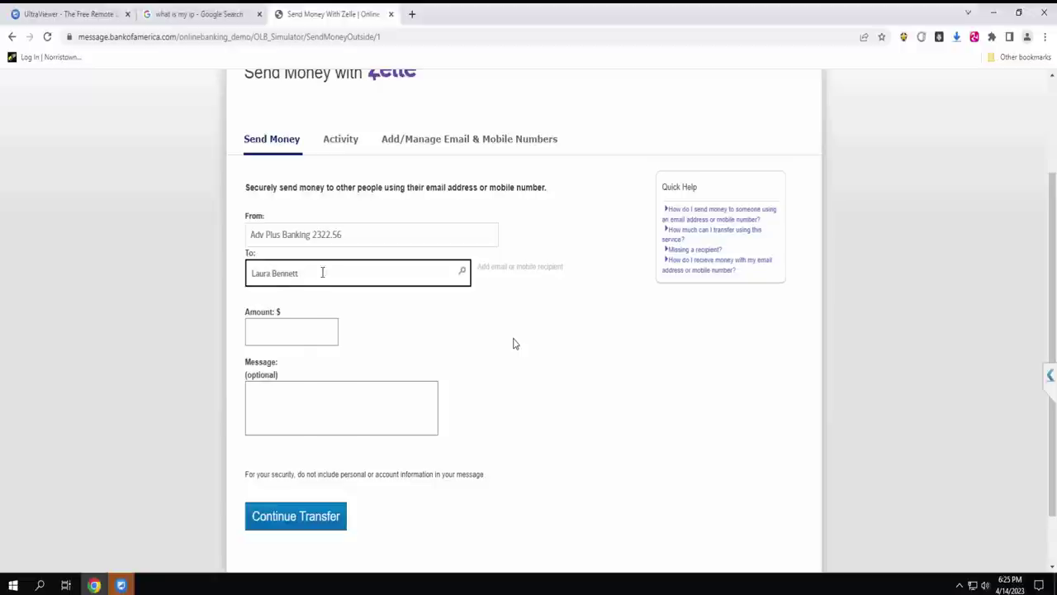
{"action": "left_click", "coordinate": [520, 266]}
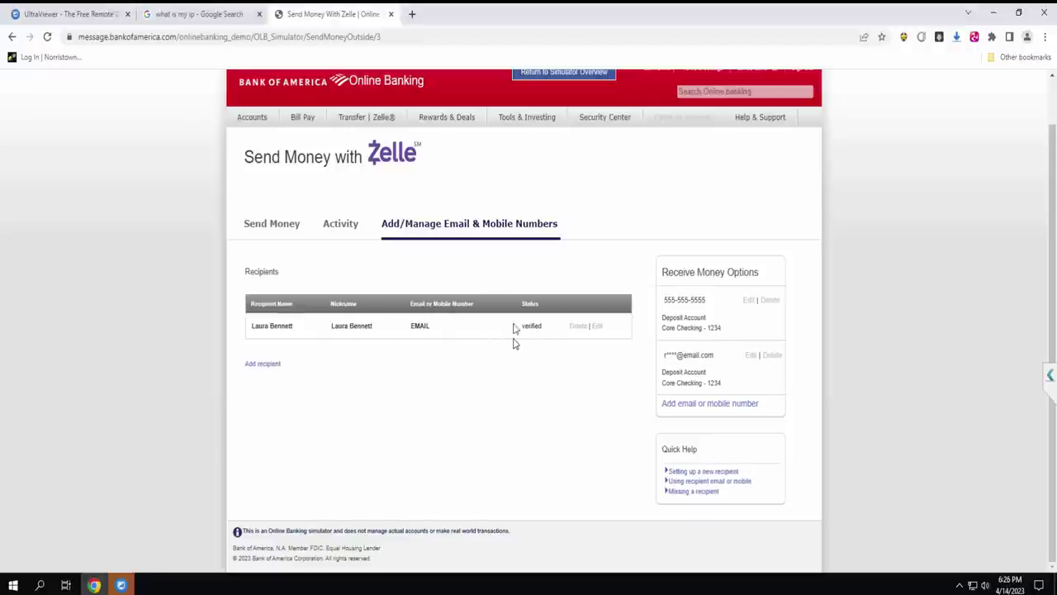
{"action": "left_click", "coordinate": [257, 363]}
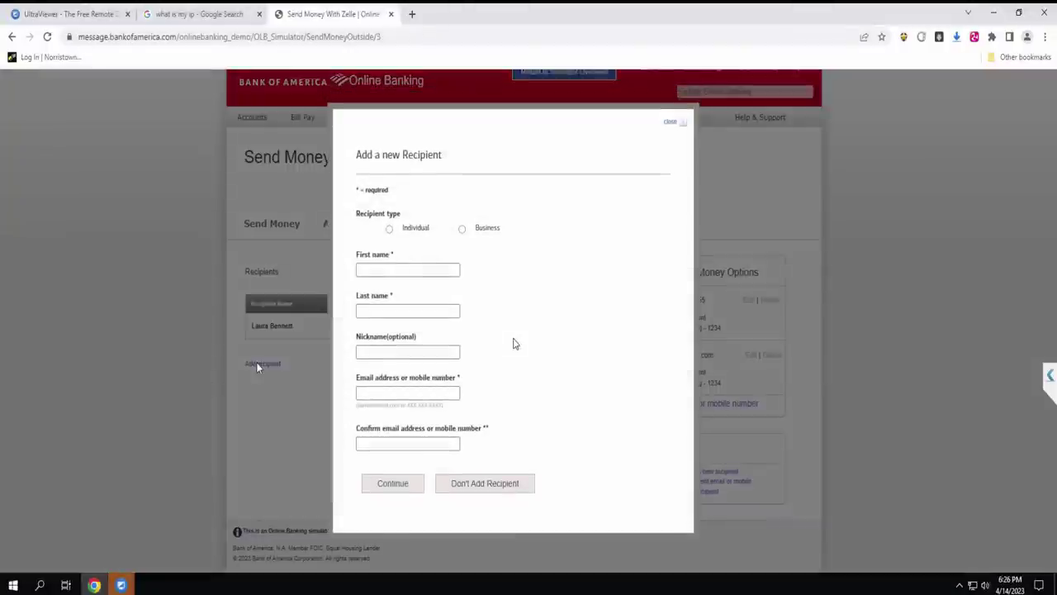
{"action": "left_click", "coordinate": [389, 230]}
{"action": "left_click", "coordinate": [393, 269]}
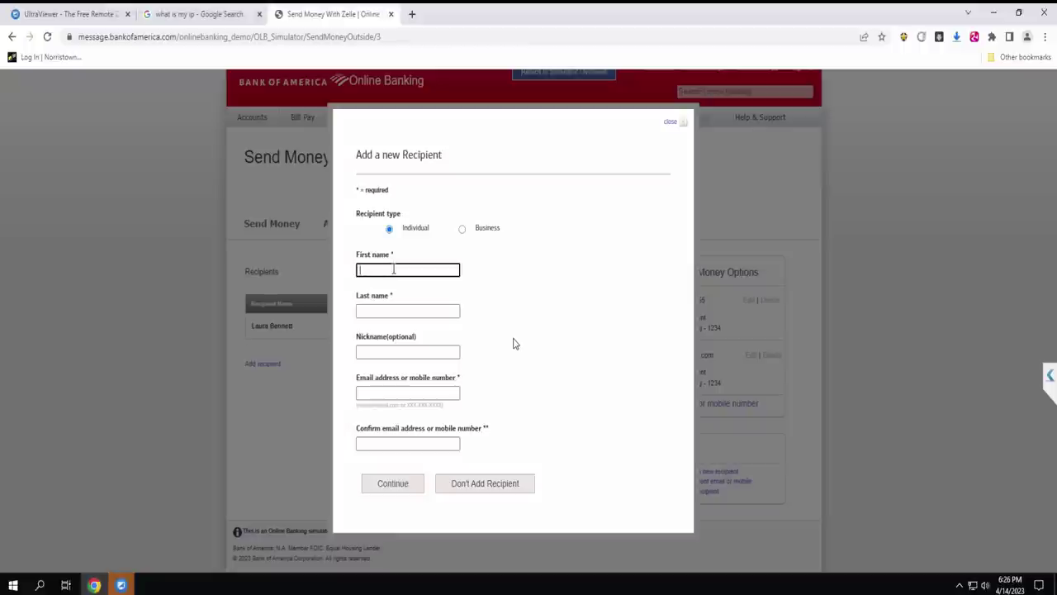
{"action": "left_click", "coordinate": [372, 310]}
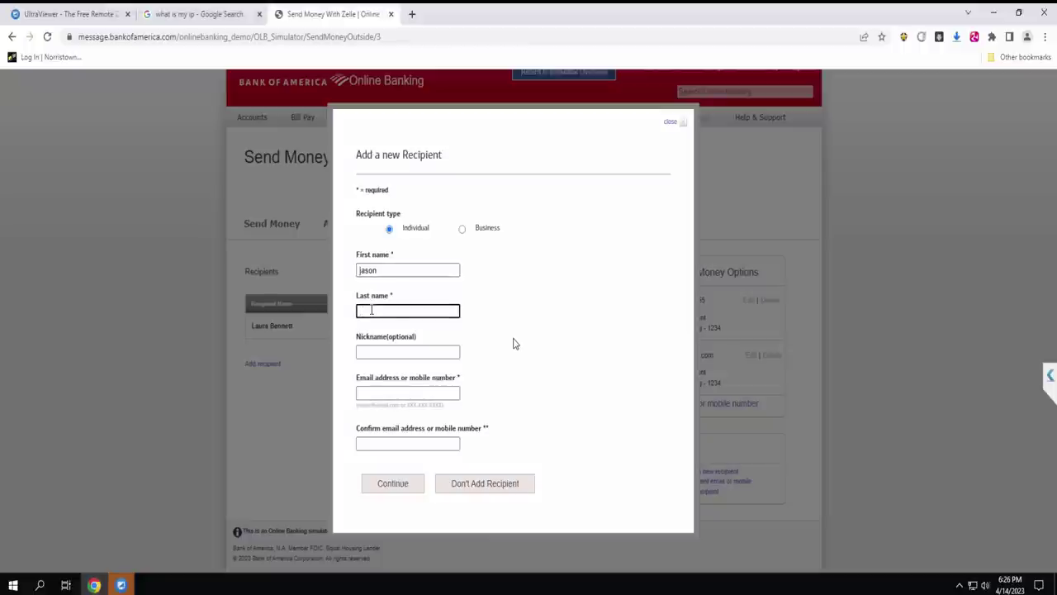
{"action": "left_click", "coordinate": [377, 391]}
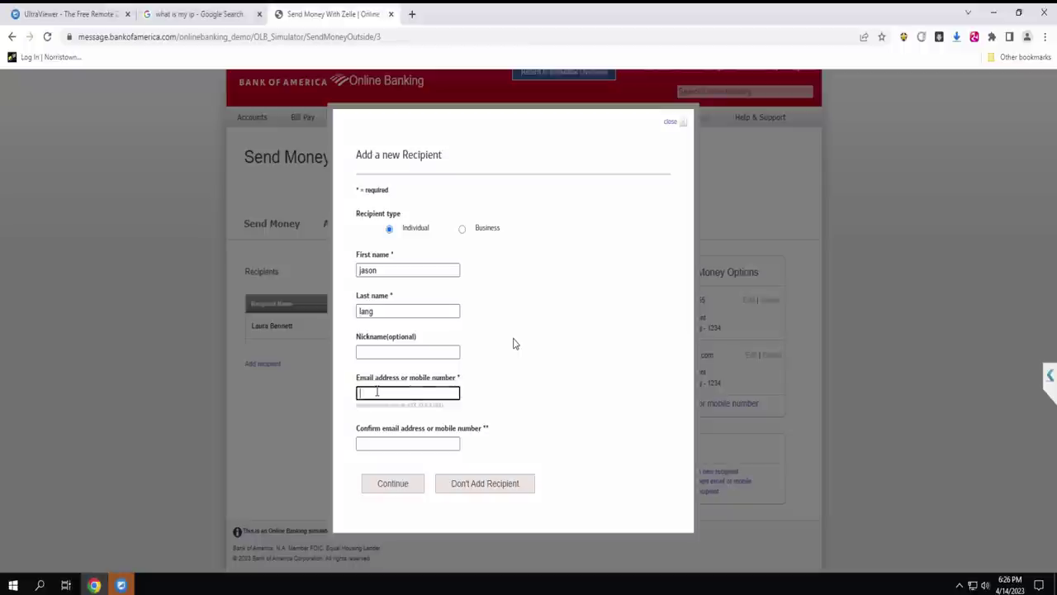
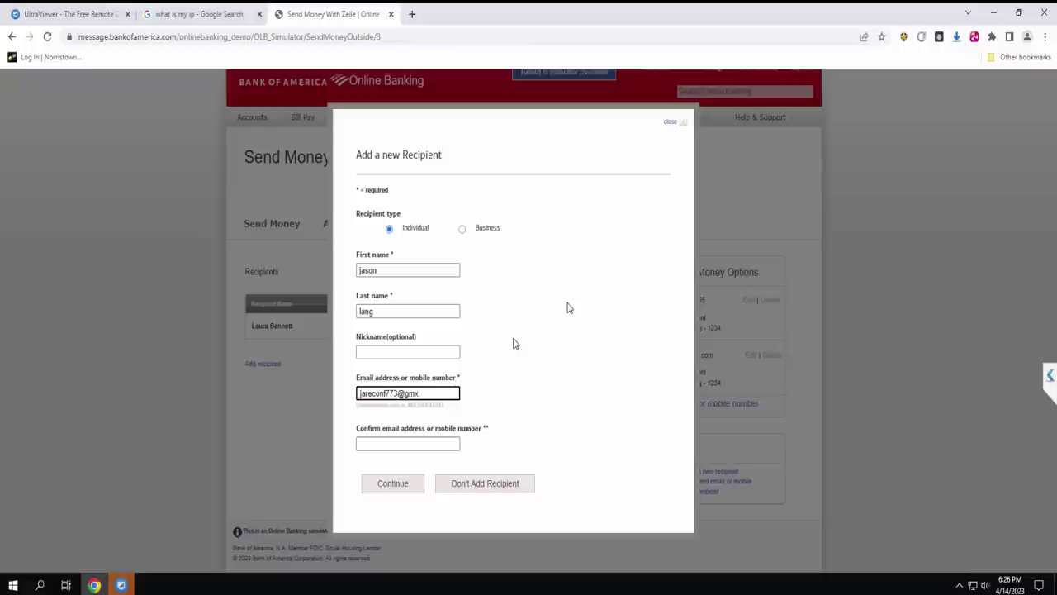
{"action": "left_click", "coordinate": [376, 444]}
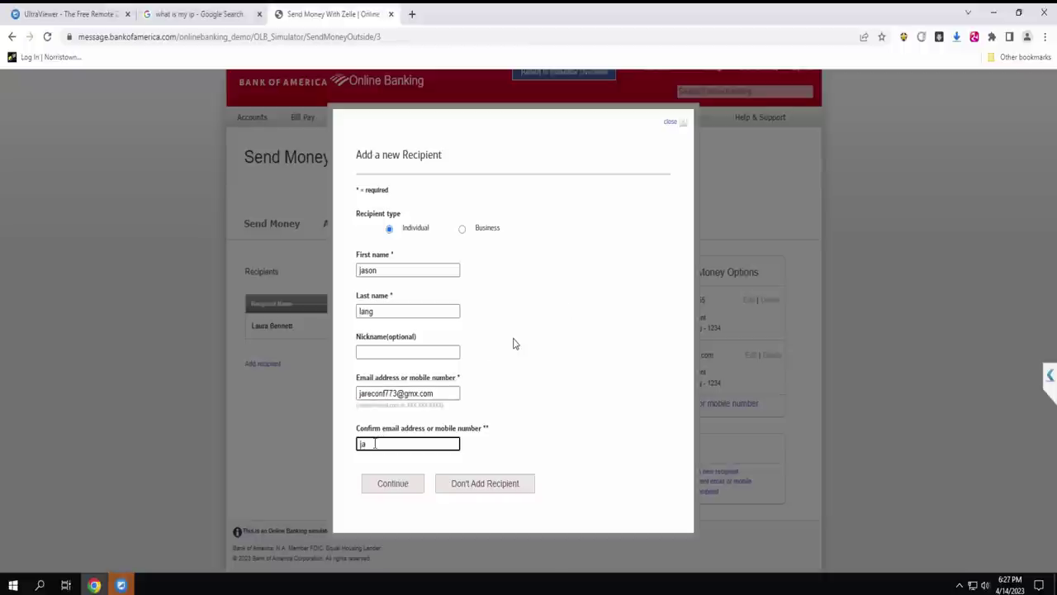
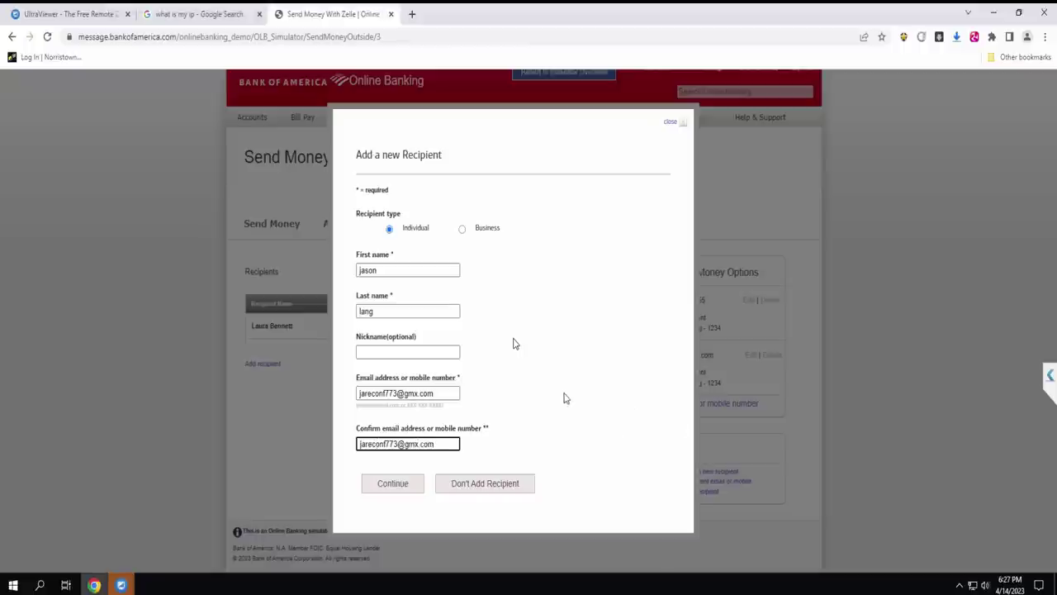
{"action": "key", "text": "Return"}
{"action": "left_click", "coordinate": [387, 393]}
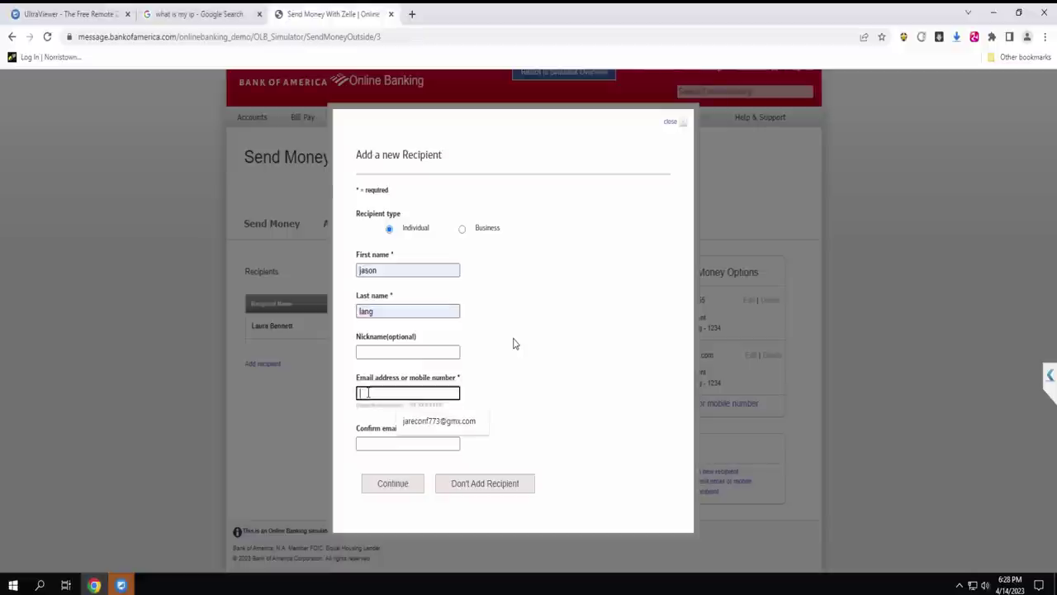
{"action": "left_click", "coordinate": [409, 420]}
{"action": "left_click", "coordinate": [380, 443]}
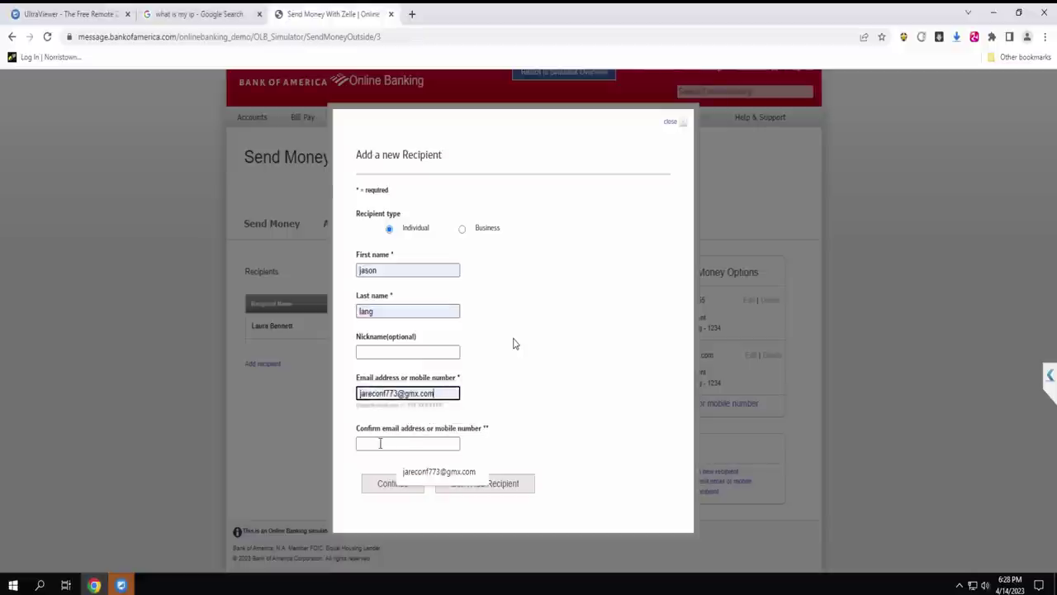
{"action": "key", "text": "Down"}
{"action": "key", "text": "Return"}
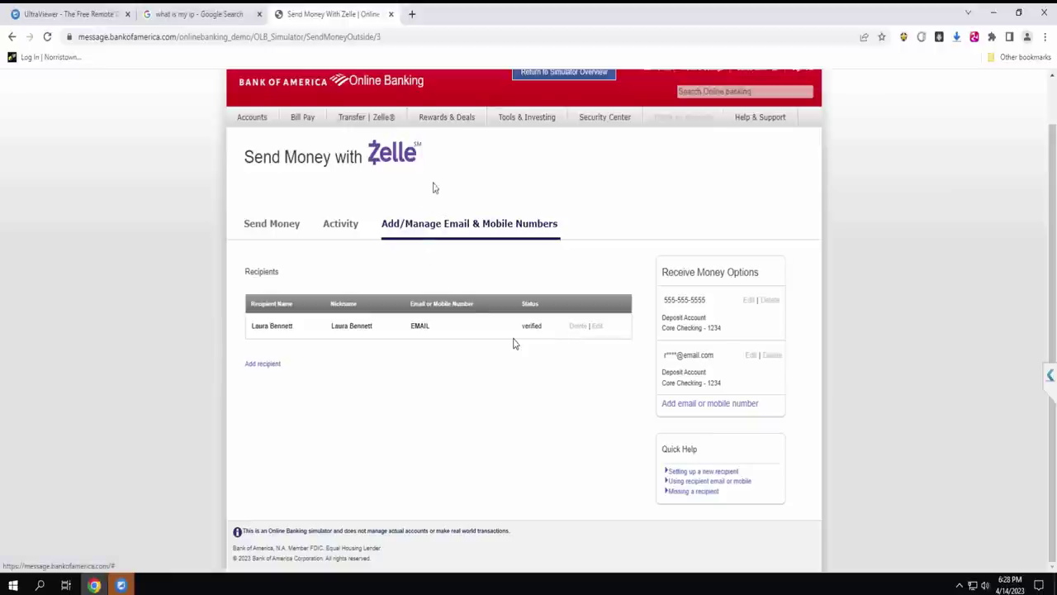
Open the Zelle receive-by-email-or-mobile setup, then open a new browser tab.
{"action": "left_click", "coordinate": [379, 118]}
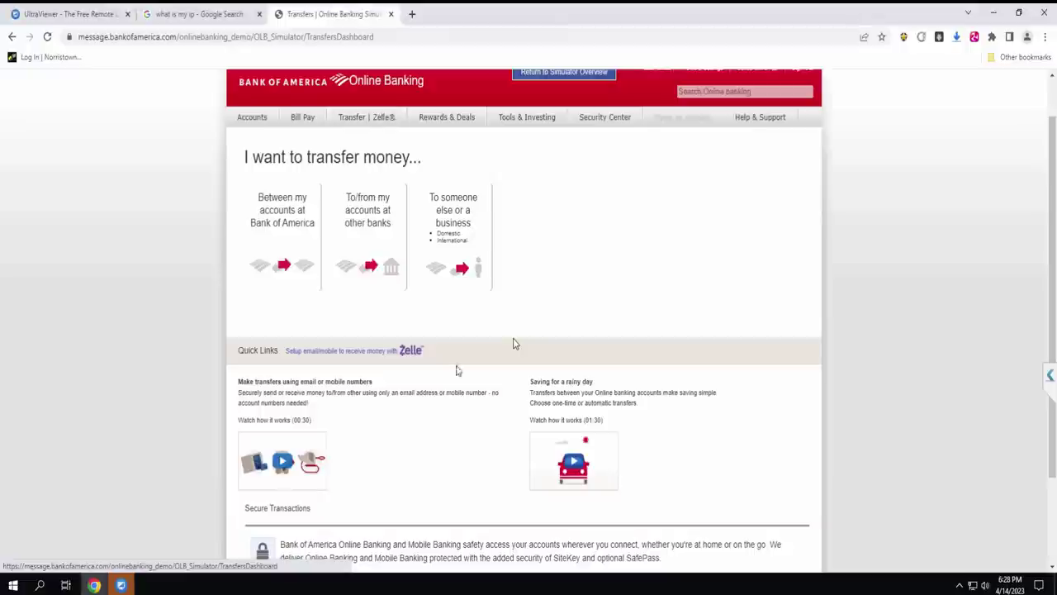
{"action": "left_click", "coordinate": [372, 353]}
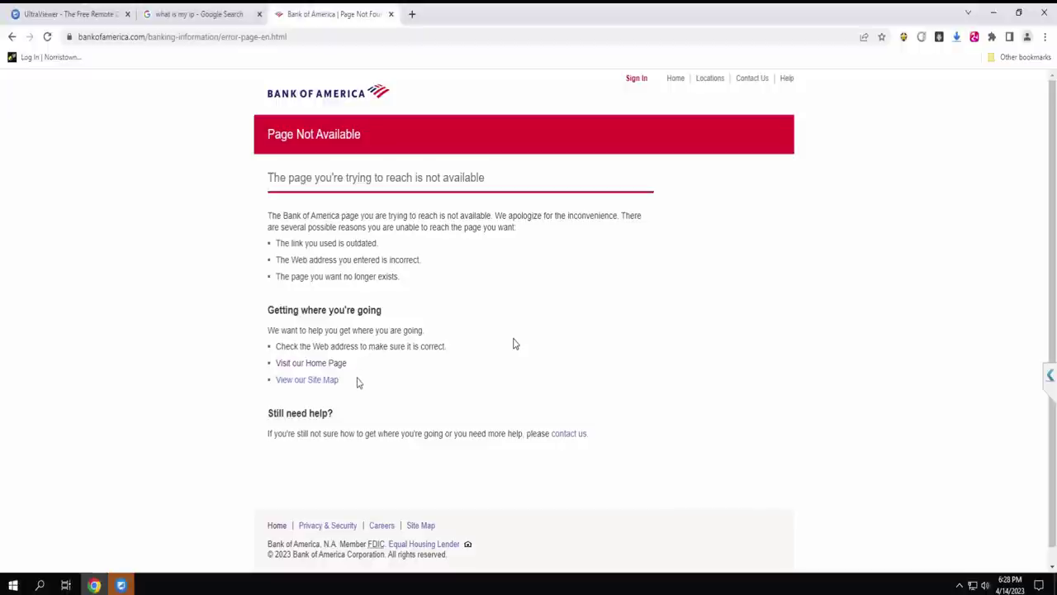
{"action": "key", "text": "ctrl+t"}
{"action": "left_click", "coordinate": [1045, 37]}
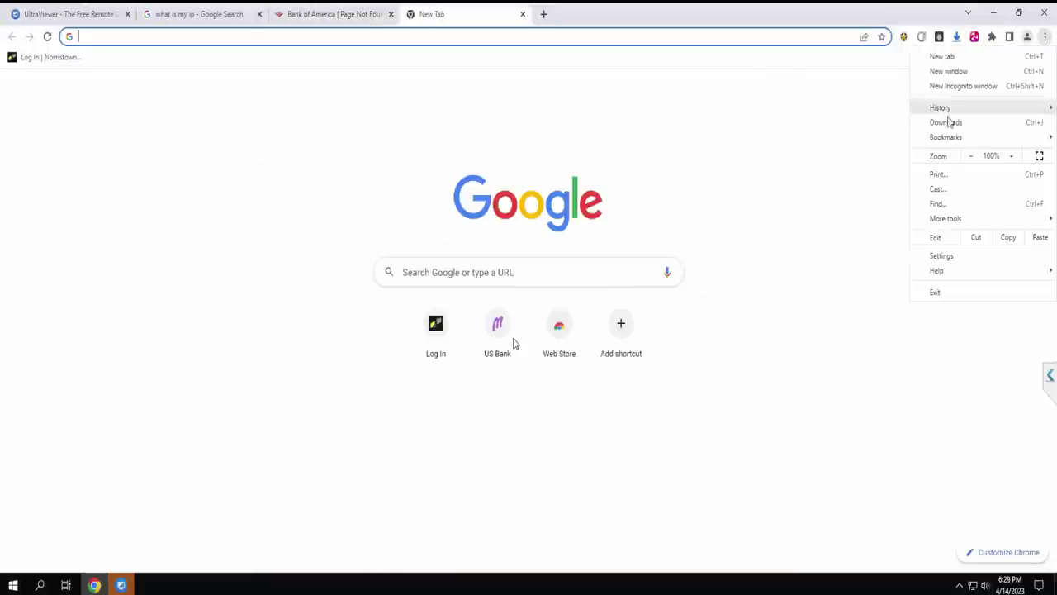
{"action": "left_click", "coordinate": [717, 153]}
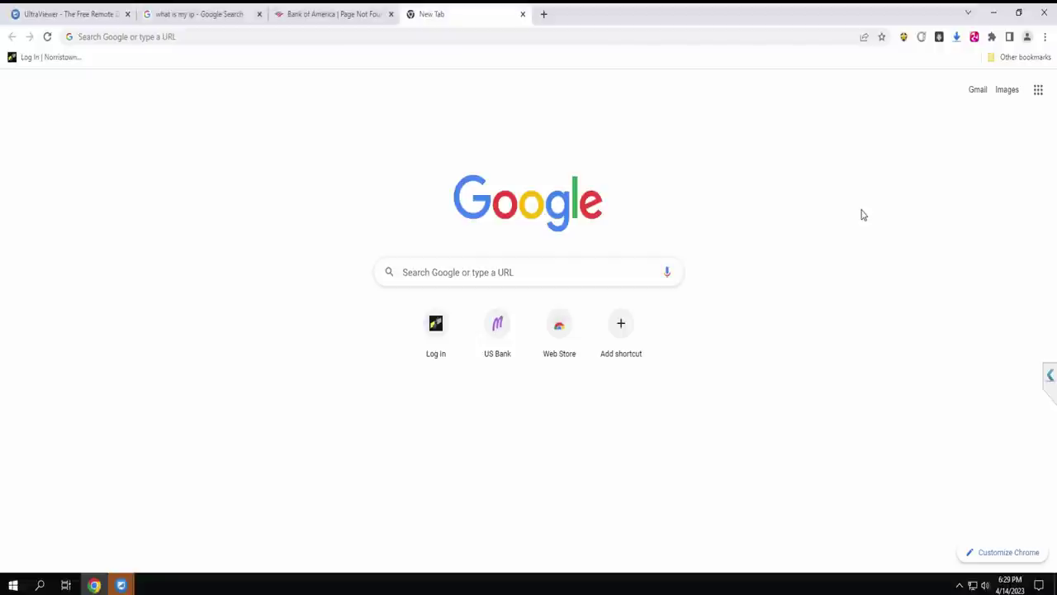
Reveal the Bank of America bookmark under Chrome's Bookmarks > Other bookmarks.
{"action": "key", "text": "alt+f"}
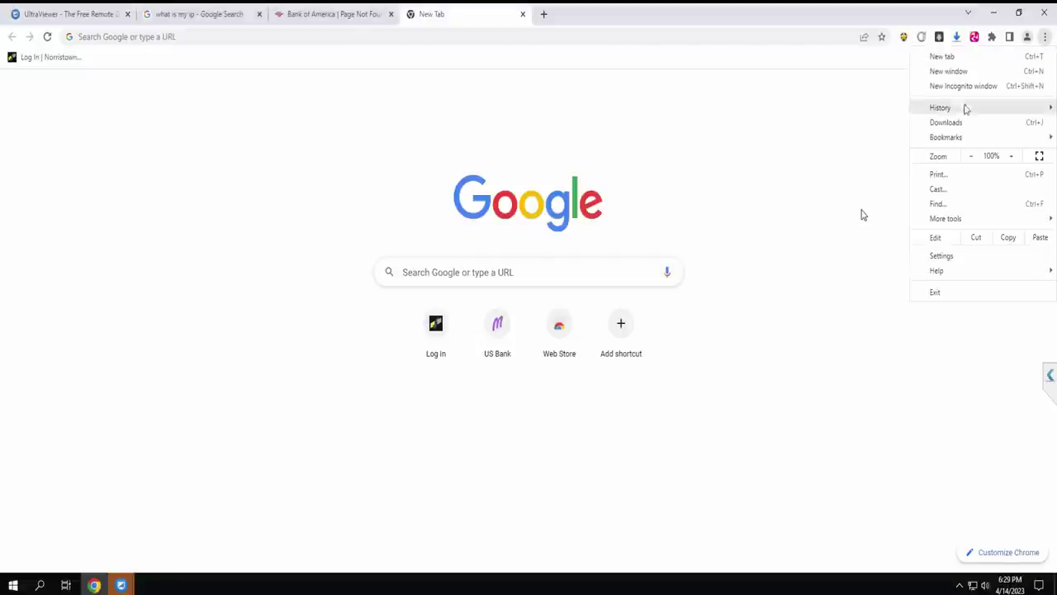
{"action": "mouse_move", "coordinate": [945, 139]}
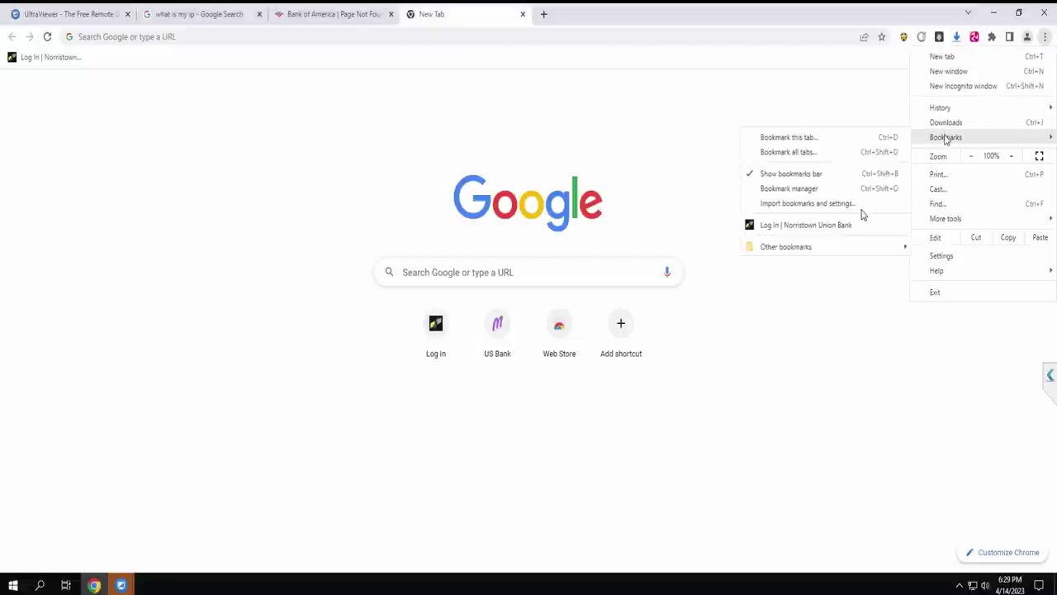
{"action": "mouse_move", "coordinate": [808, 247]}
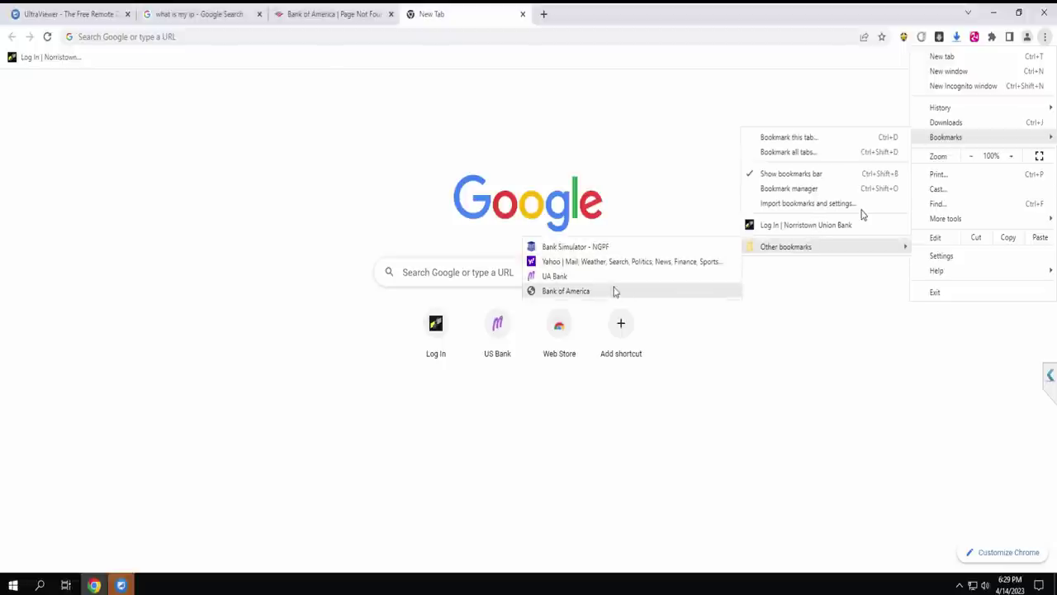
Launch the Bank of America bookmark, sign in as a Recognized Device, and dismiss the contact prompt.
{"action": "left_click", "coordinate": [566, 291]}
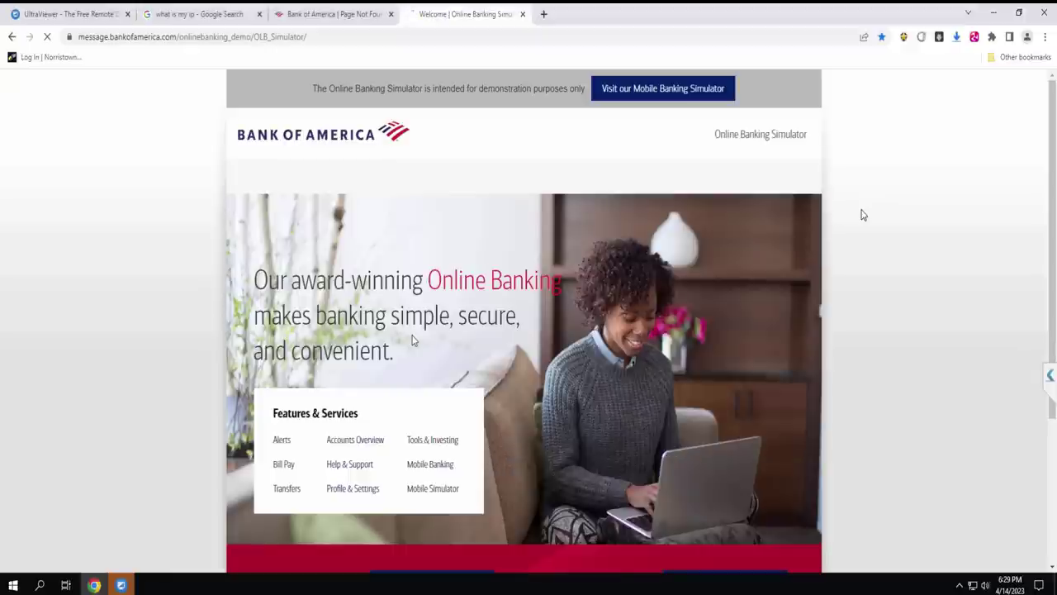
{"action": "scroll", "coordinate": [977, 243], "scroll_direction": "down", "scroll_amount": 3}
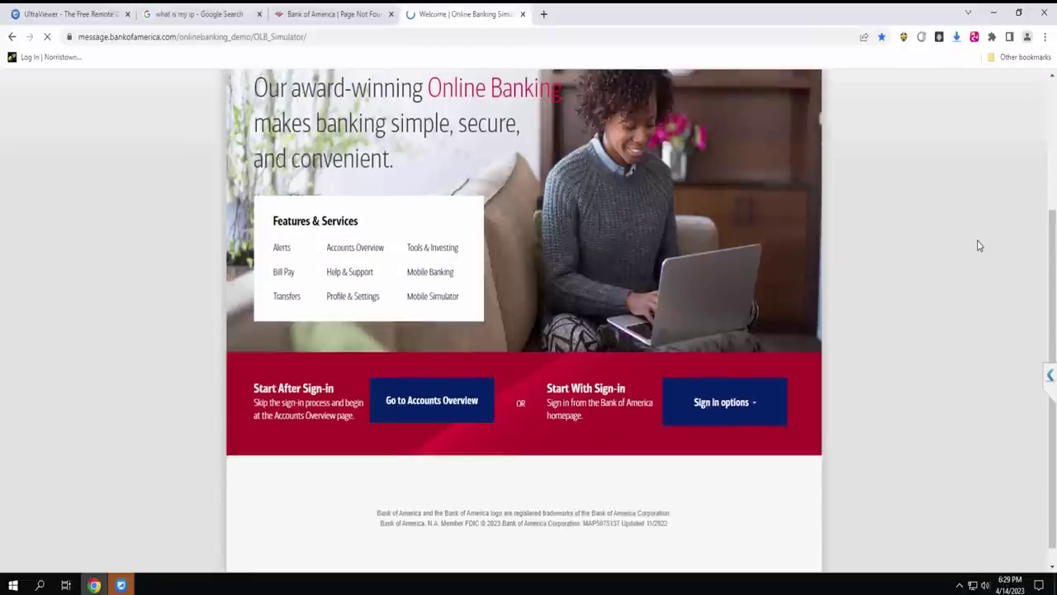
{"action": "left_click", "coordinate": [748, 403]}
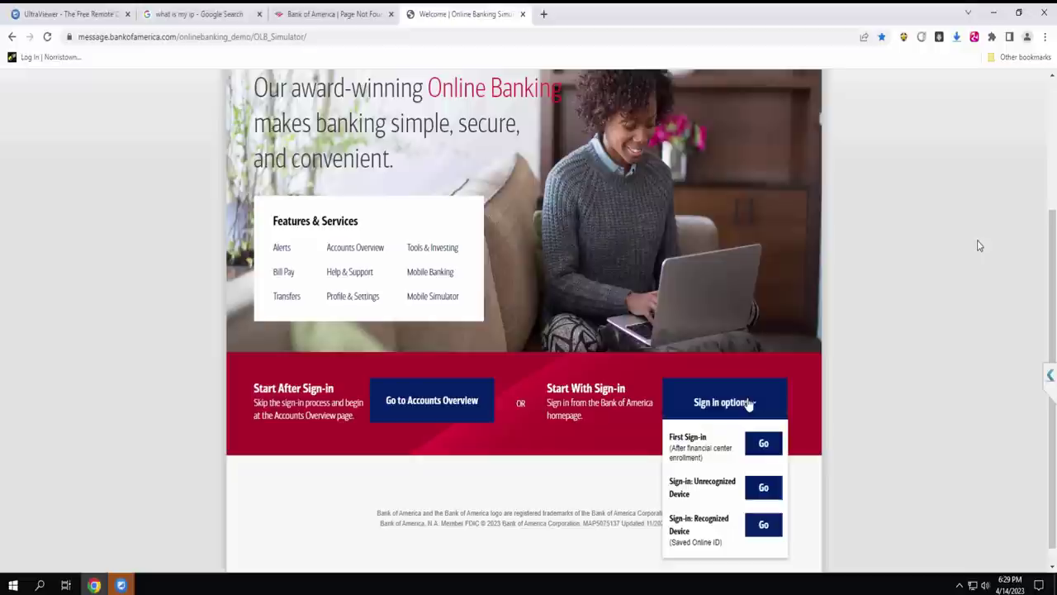
{"action": "left_click", "coordinate": [761, 526]}
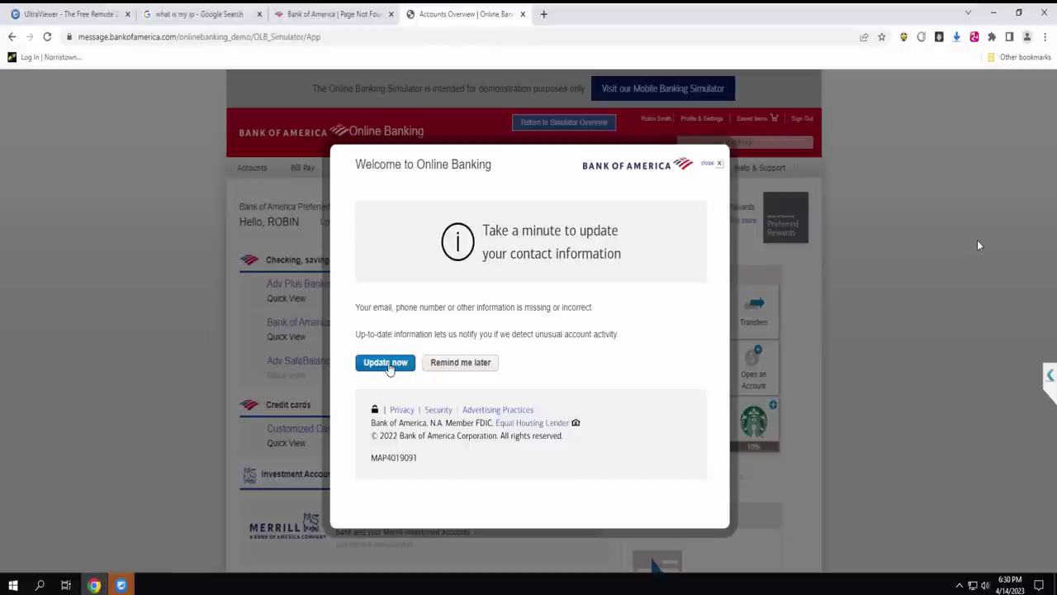
{"action": "left_click", "coordinate": [387, 364]}
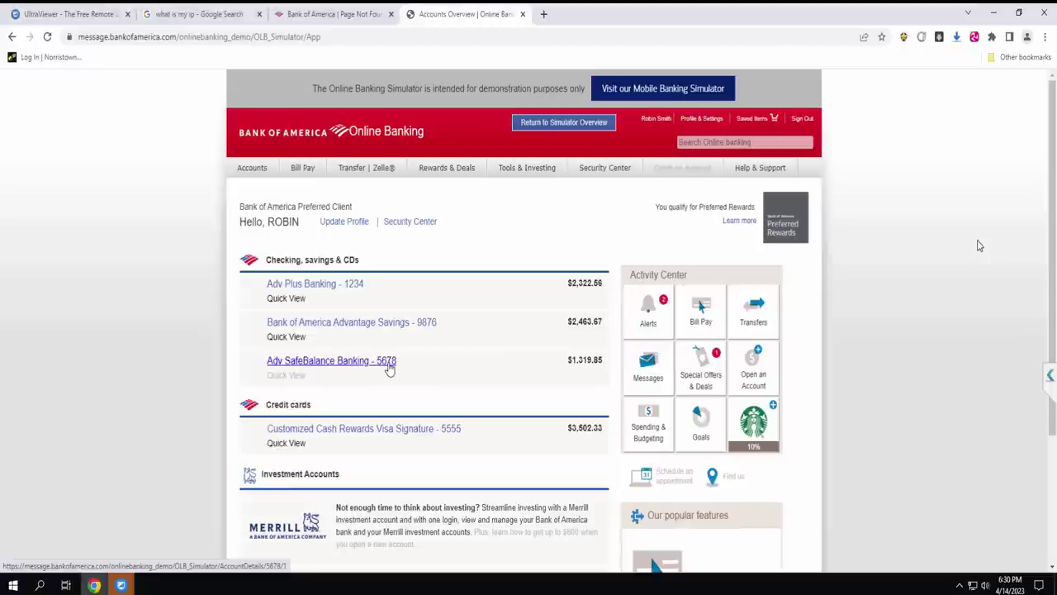
Open Zelle Send Money from the Transfers dashboard and look up recipients.
{"action": "left_click", "coordinate": [366, 167]}
{"action": "mouse_move", "coordinate": [387, 177]}
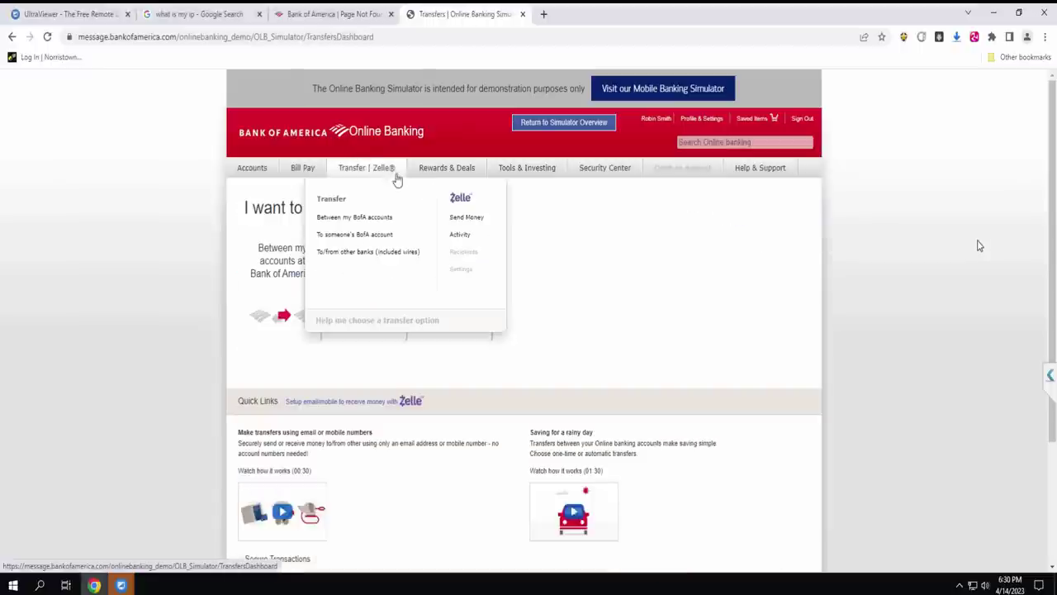
{"action": "left_click", "coordinate": [462, 218]}
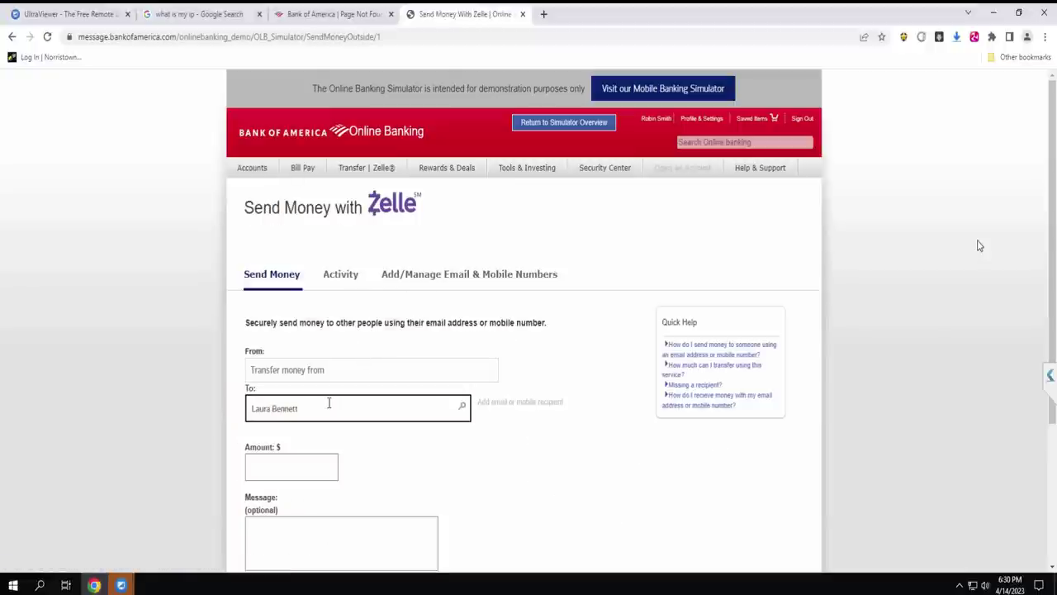
{"action": "left_click", "coordinate": [462, 408]}
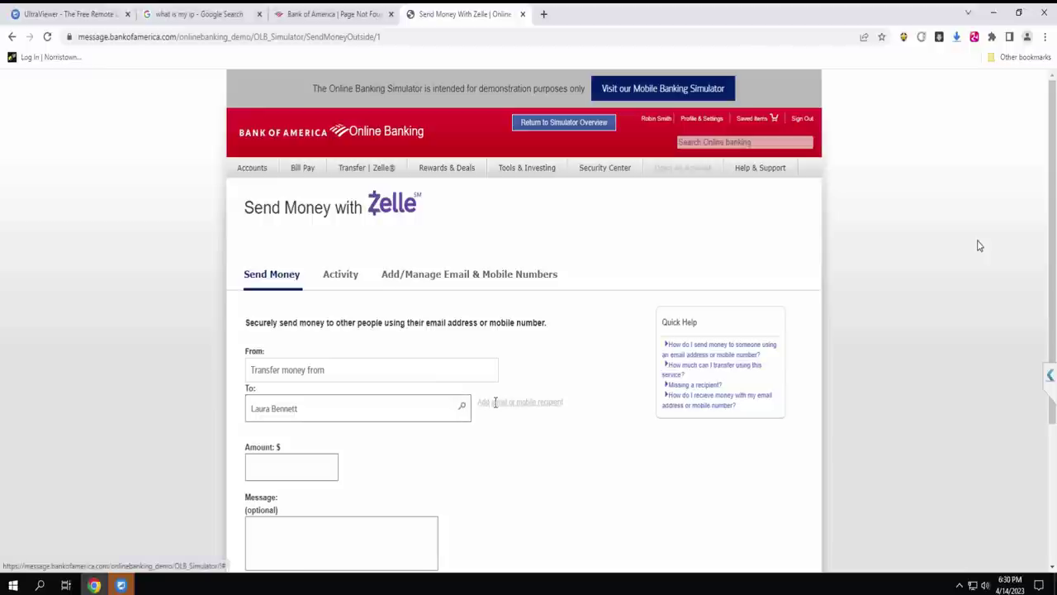
Review the Zelle Activity table, then go to Add/Manage Email & Mobile Numbers.
{"action": "left_click", "coordinate": [338, 281]}
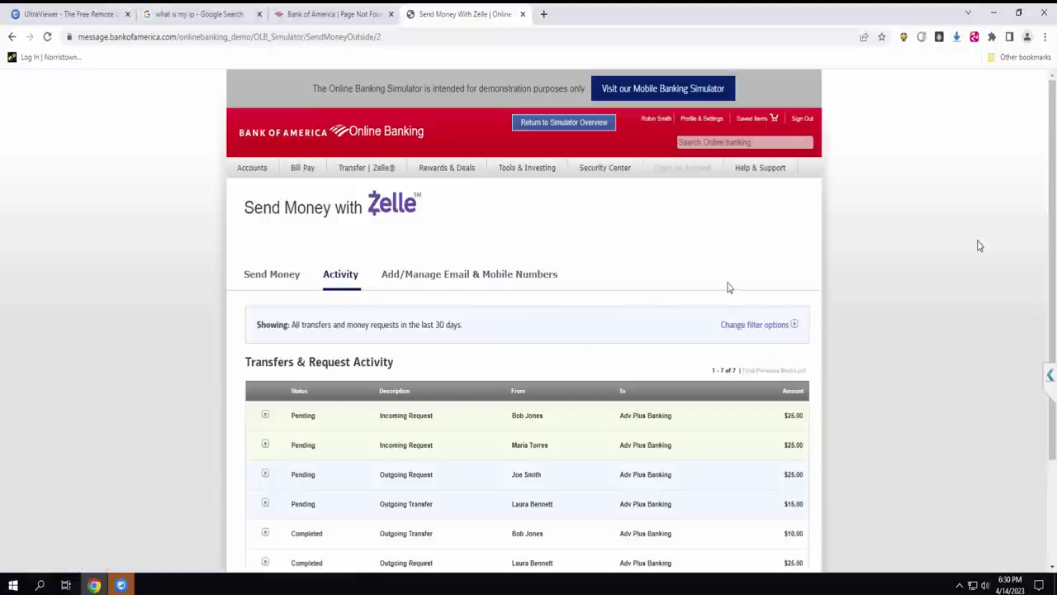
{"action": "scroll", "coordinate": [979, 246], "scroll_direction": "down", "scroll_amount": 1}
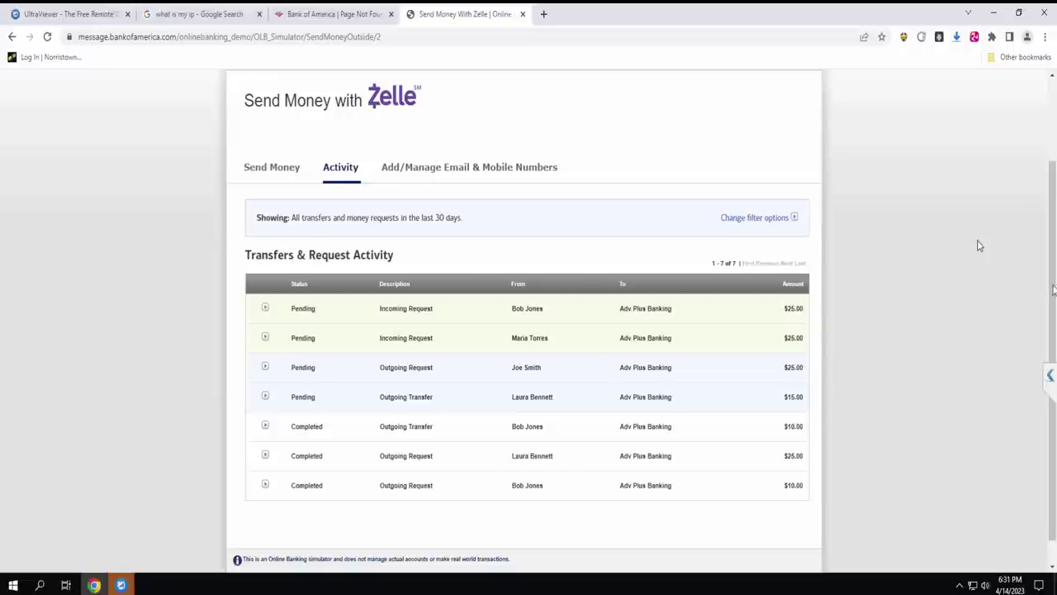
{"action": "scroll", "coordinate": [1051, 148], "scroll_direction": "up", "scroll_amount": 2}
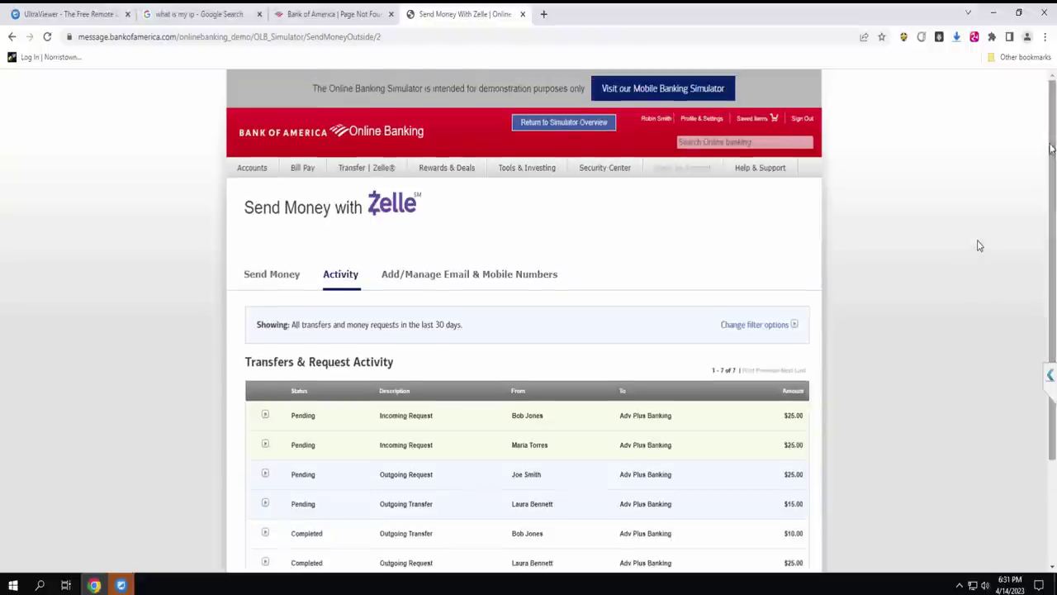
{"action": "left_click", "coordinate": [511, 278]}
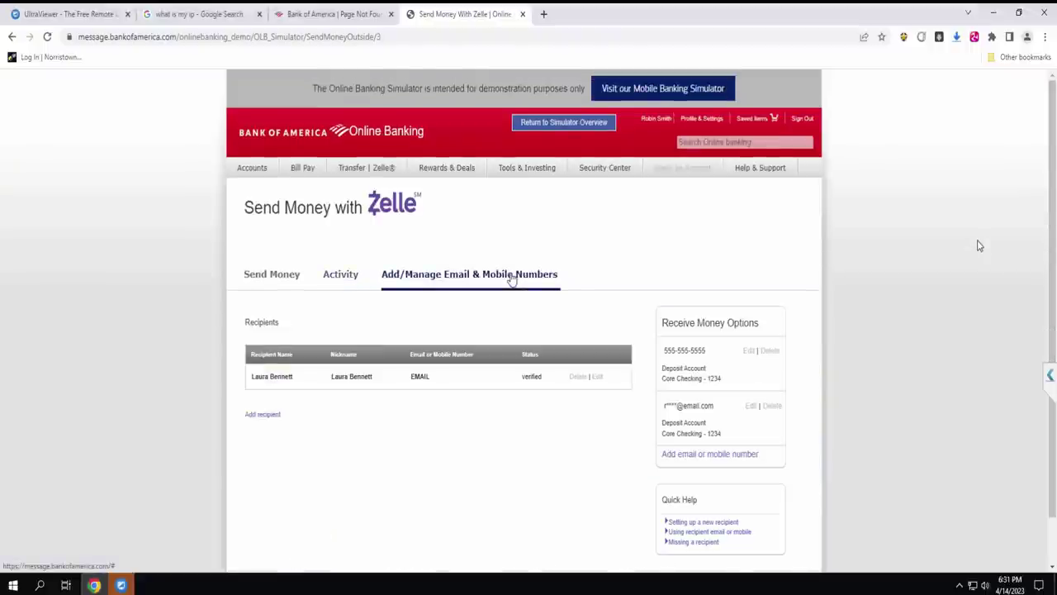
Add an Individual Zelle recipient with first name, last name, and confirmed e-mail address.
{"action": "left_click", "coordinate": [254, 416]}
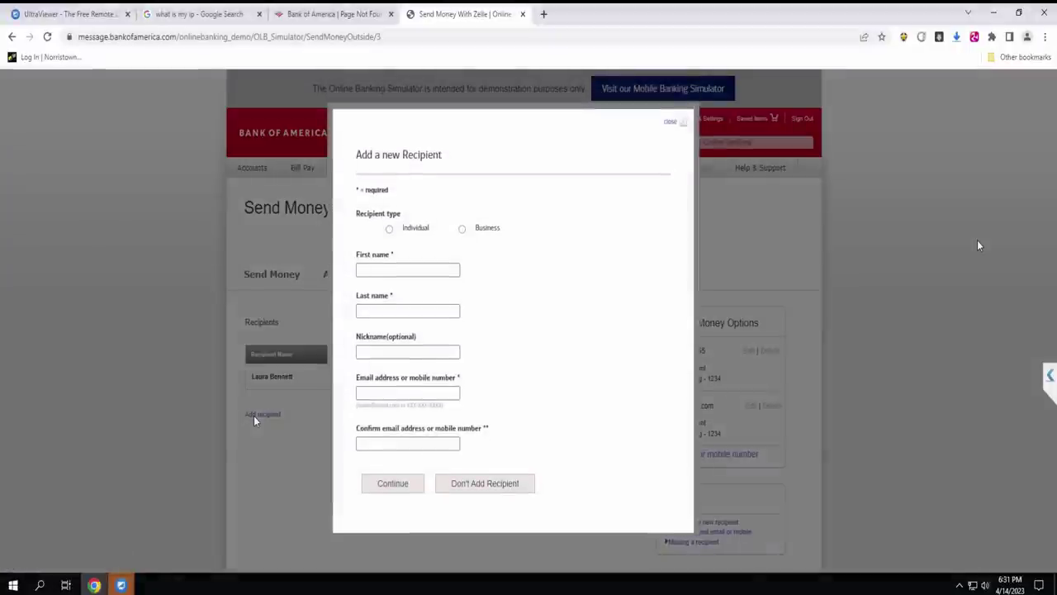
{"action": "left_click", "coordinate": [387, 266]}
{"action": "left_click", "coordinate": [410, 298]}
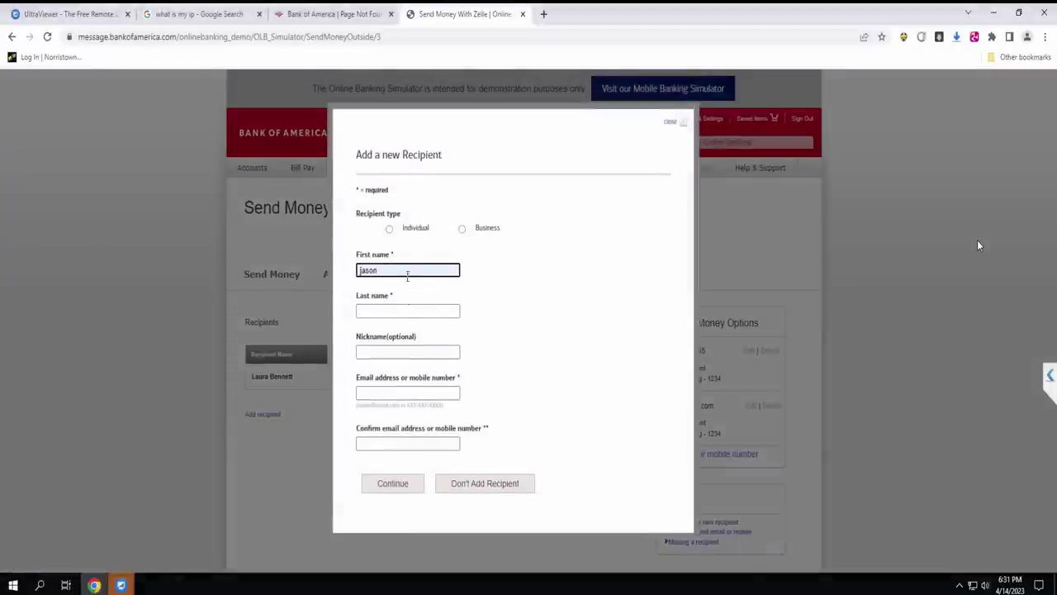
{"action": "left_click", "coordinate": [389, 229]}
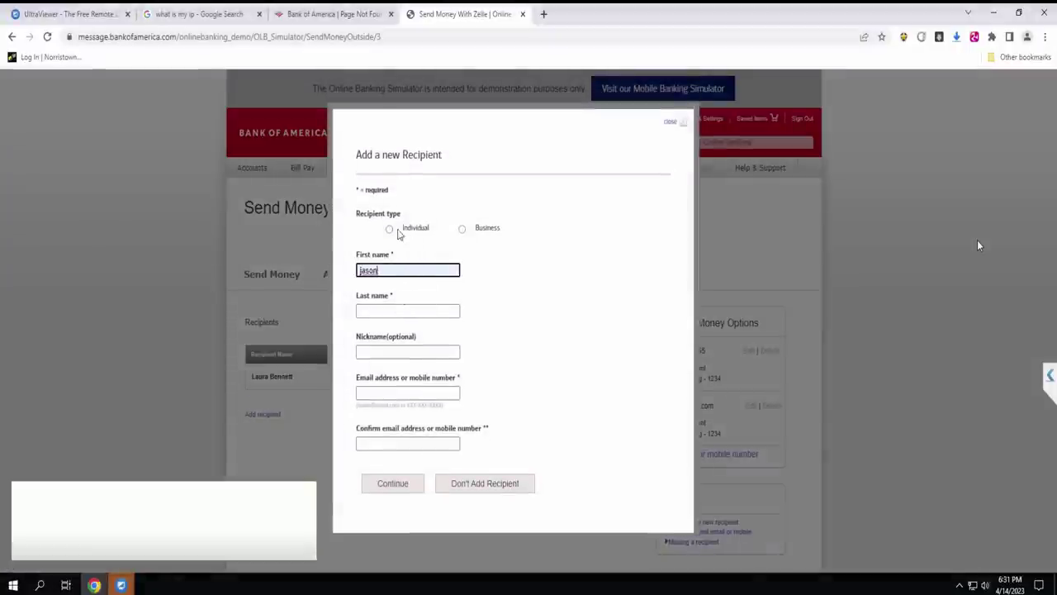
{"action": "left_click", "coordinate": [382, 310]}
{"action": "left_click", "coordinate": [409, 339]}
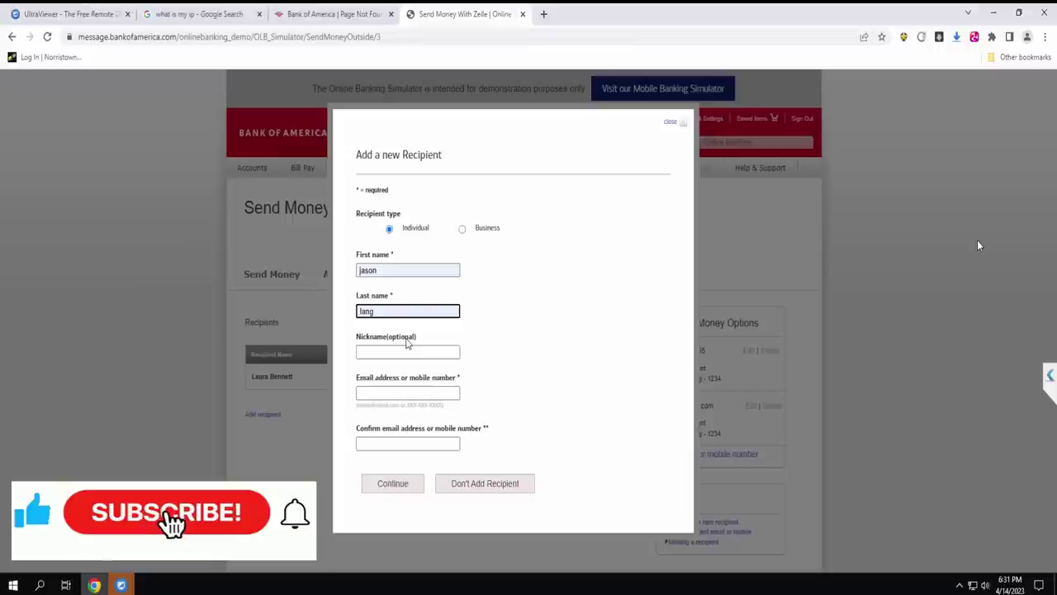
{"action": "left_click", "coordinate": [364, 392]}
{"action": "left_click", "coordinate": [439, 420]}
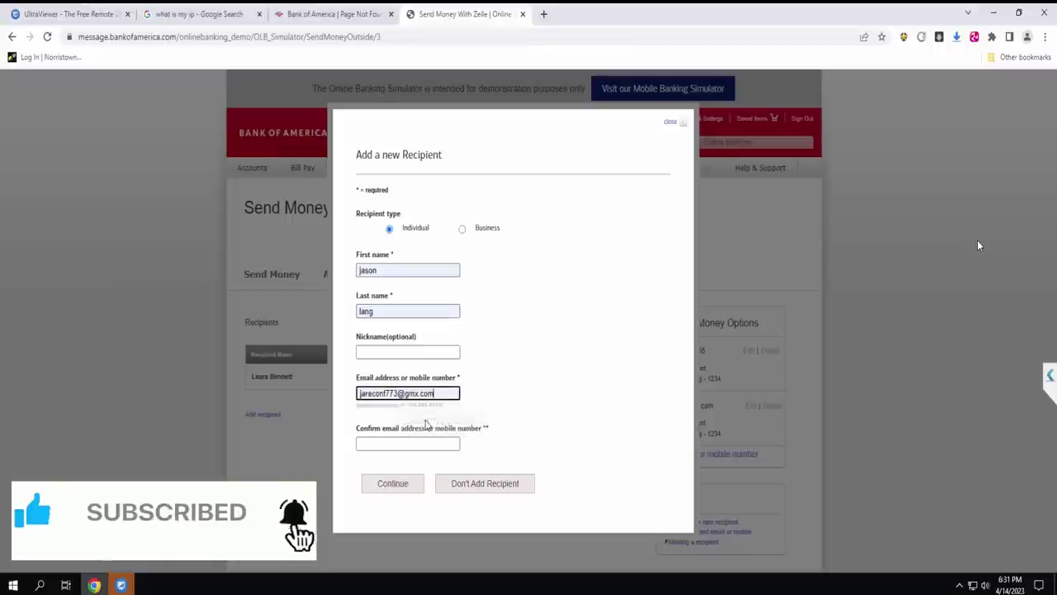
{"action": "left_click", "coordinate": [387, 441]}
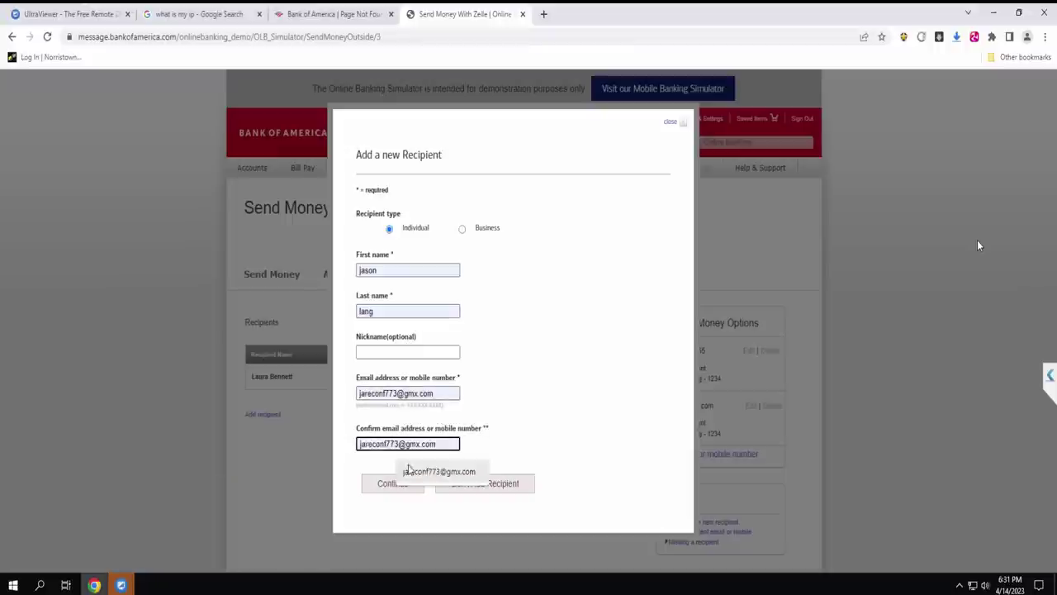
{"action": "left_click", "coordinate": [415, 472]}
{"action": "left_click", "coordinate": [394, 483]}
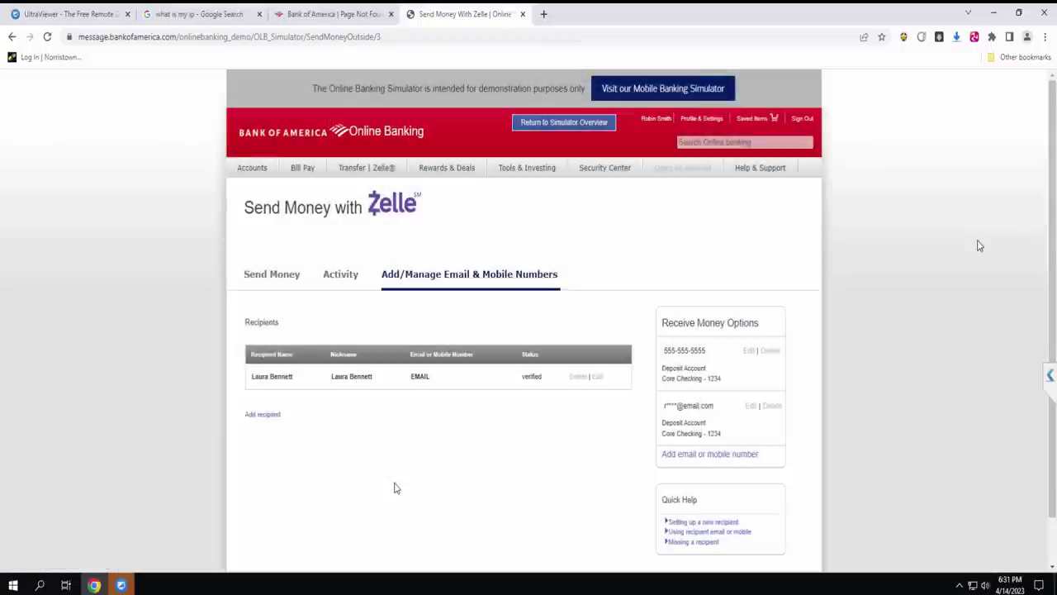
Set the Send Money form to pay the newly added recipient from Adv Plus Banking.
{"action": "left_click", "coordinate": [287, 283]}
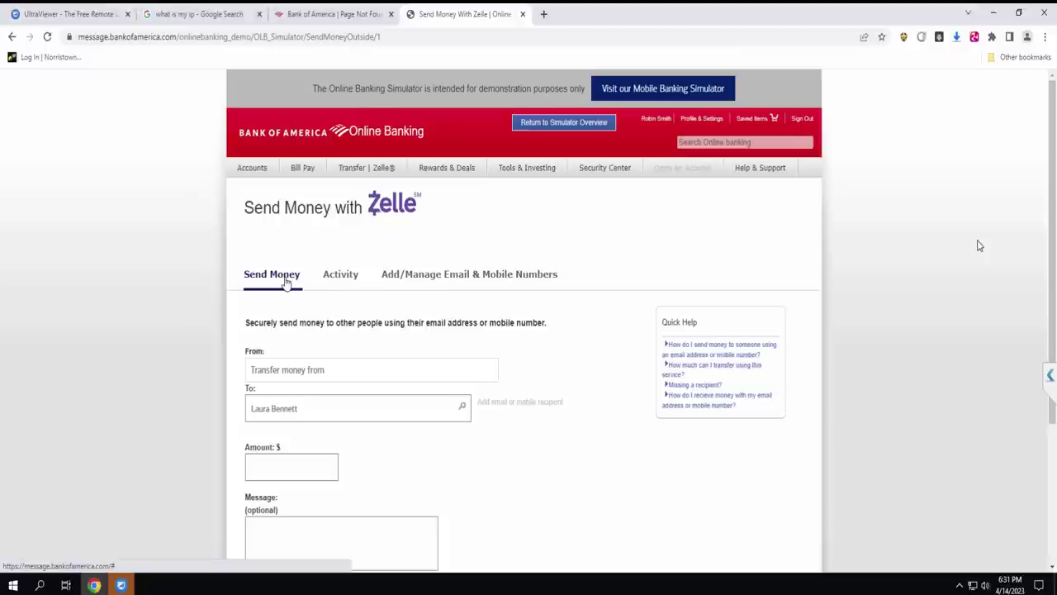
{"action": "left_click", "coordinate": [315, 408]}
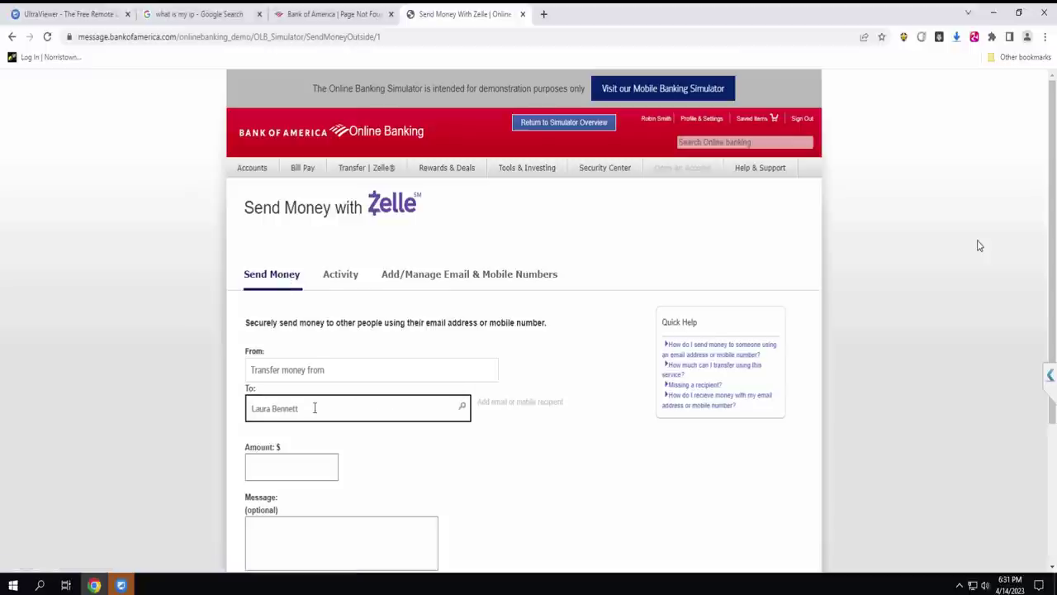
{"action": "key", "text": "ctrl+shift+Left"}
{"action": "key", "text": "ctrl+shift+Left"}
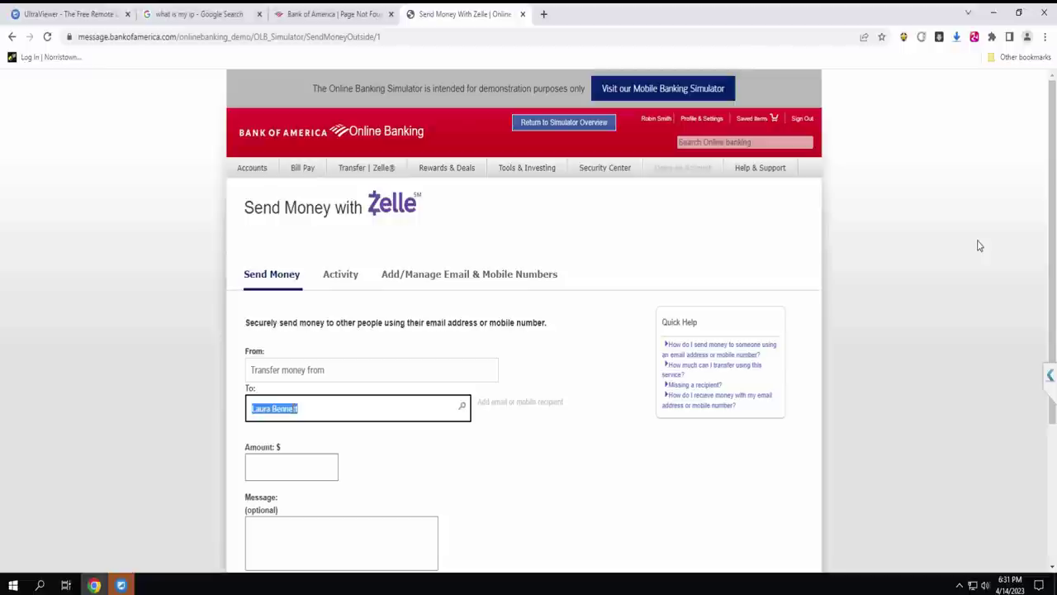
{"action": "left_click", "coordinate": [388, 373]}
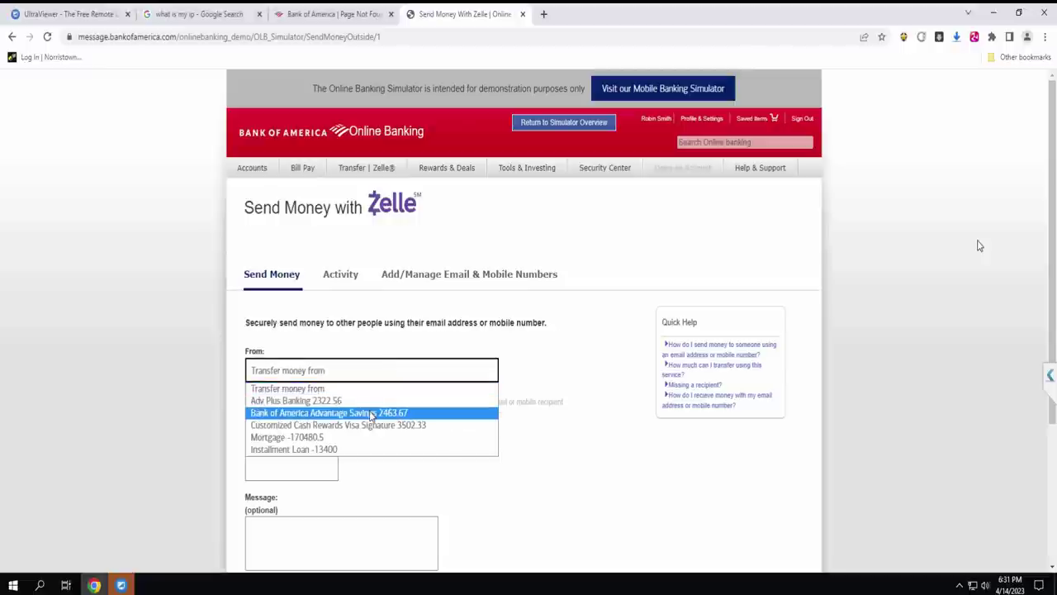
{"action": "left_click", "coordinate": [365, 401]}
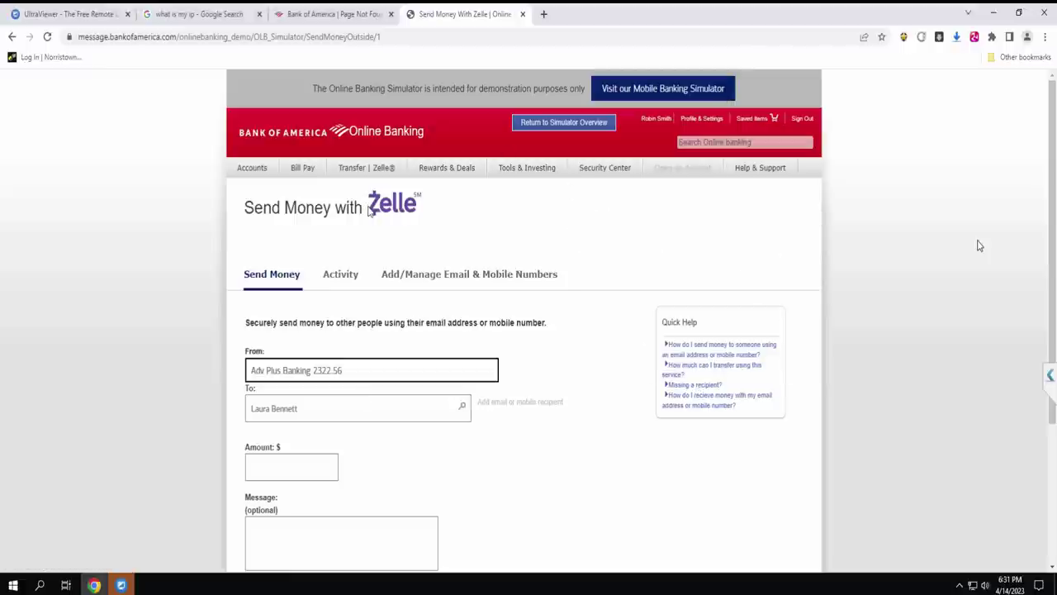
{"action": "mouse_move", "coordinate": [376, 173]}
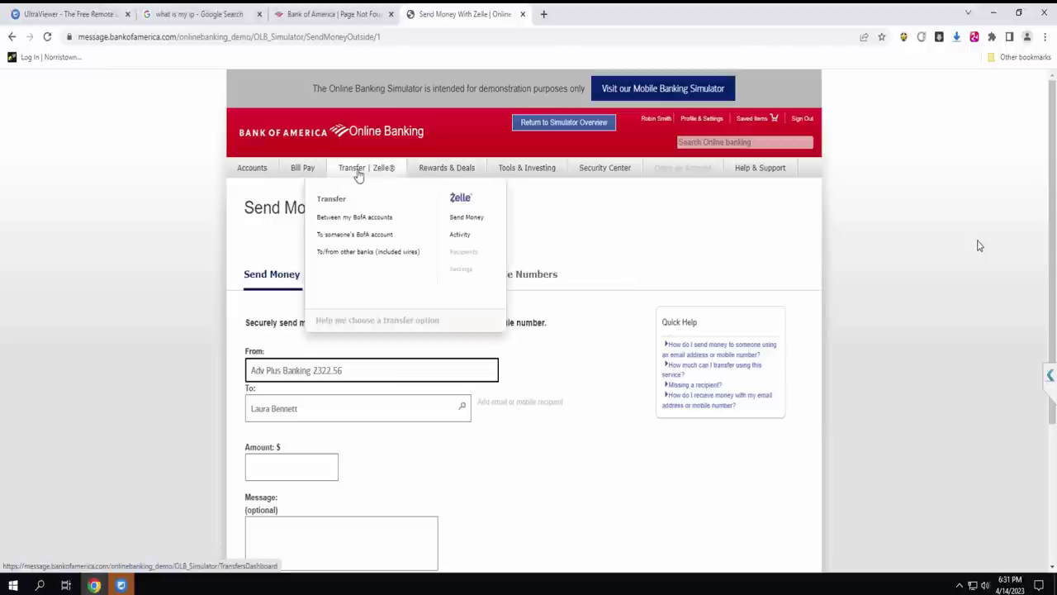
Browse the Zelle Activity table of seven transfers and requests from the last 30 days.
{"action": "left_click", "coordinate": [460, 220]}
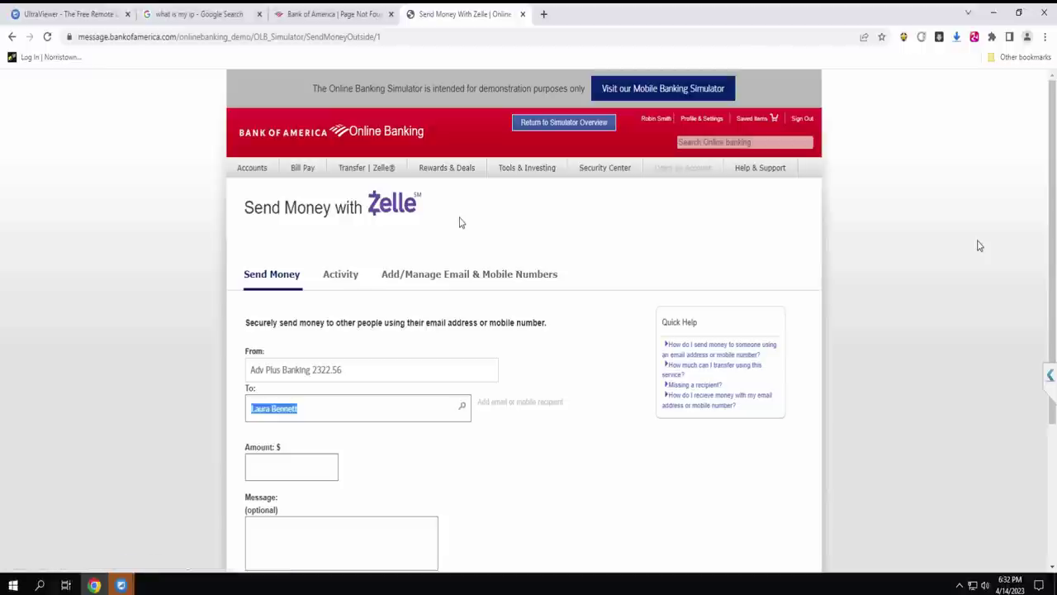
{"action": "left_click", "coordinate": [348, 279]}
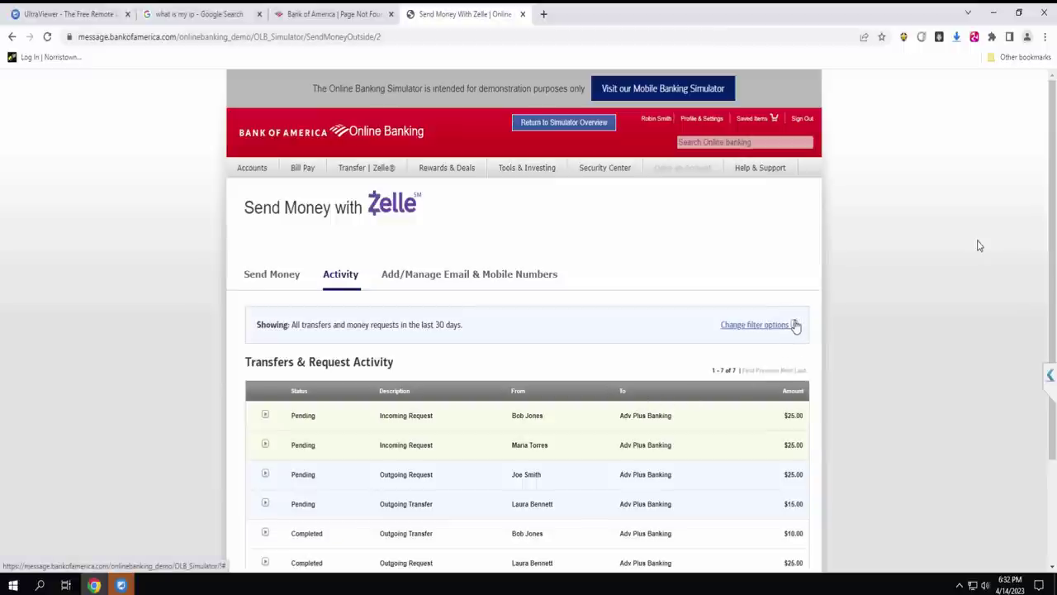
{"action": "scroll", "coordinate": [980, 246], "scroll_direction": "down", "scroll_amount": 2}
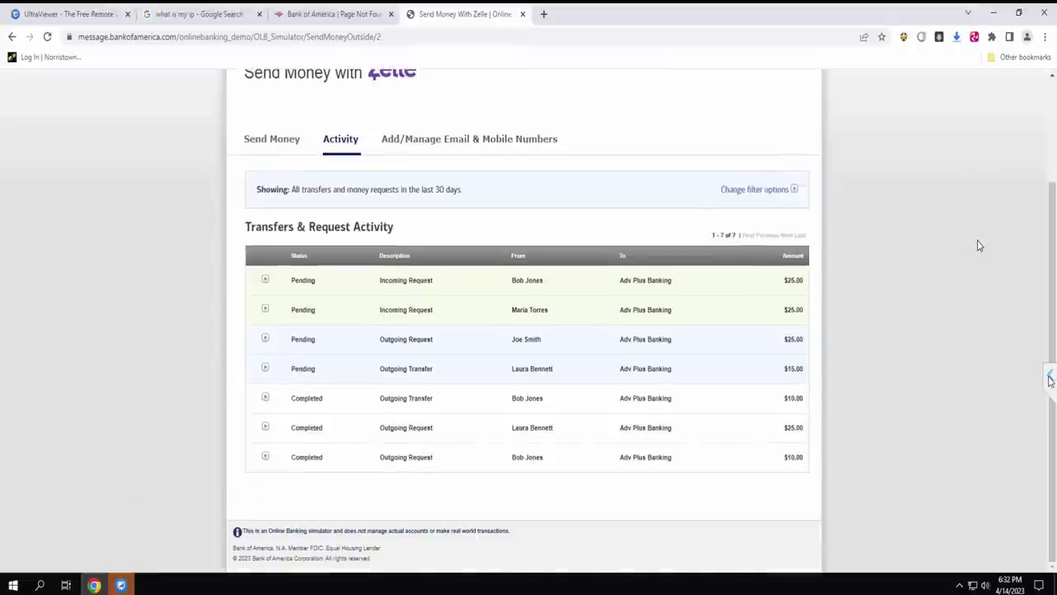
{"action": "left_click", "coordinate": [1050, 382]}
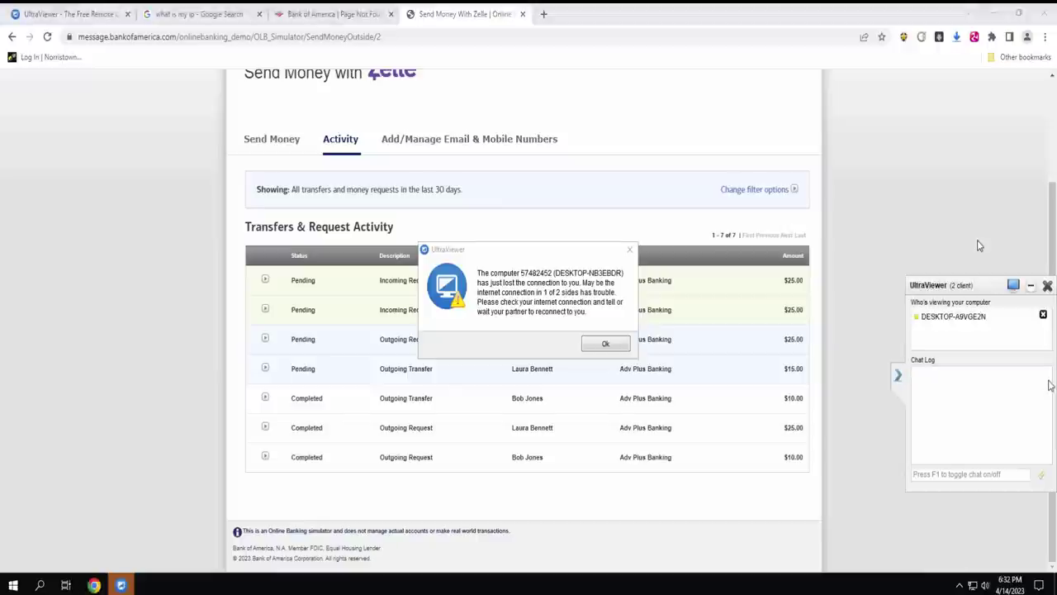
{"action": "left_click", "coordinate": [605, 343]}
{"action": "left_click", "coordinate": [900, 374]}
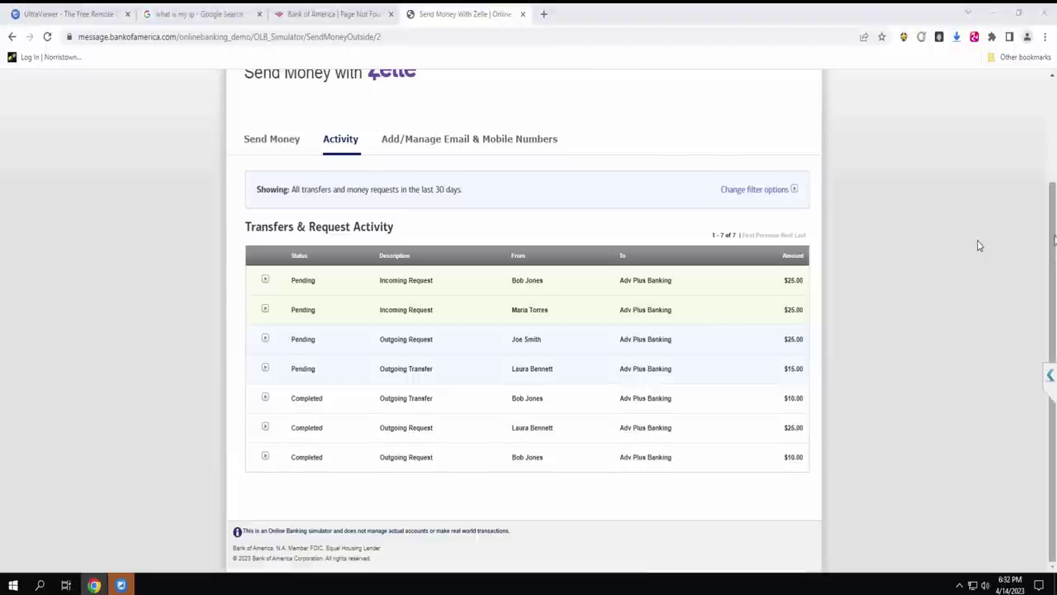
{"action": "scroll", "coordinate": [1054, 239], "scroll_direction": "up", "scroll_amount": 2}
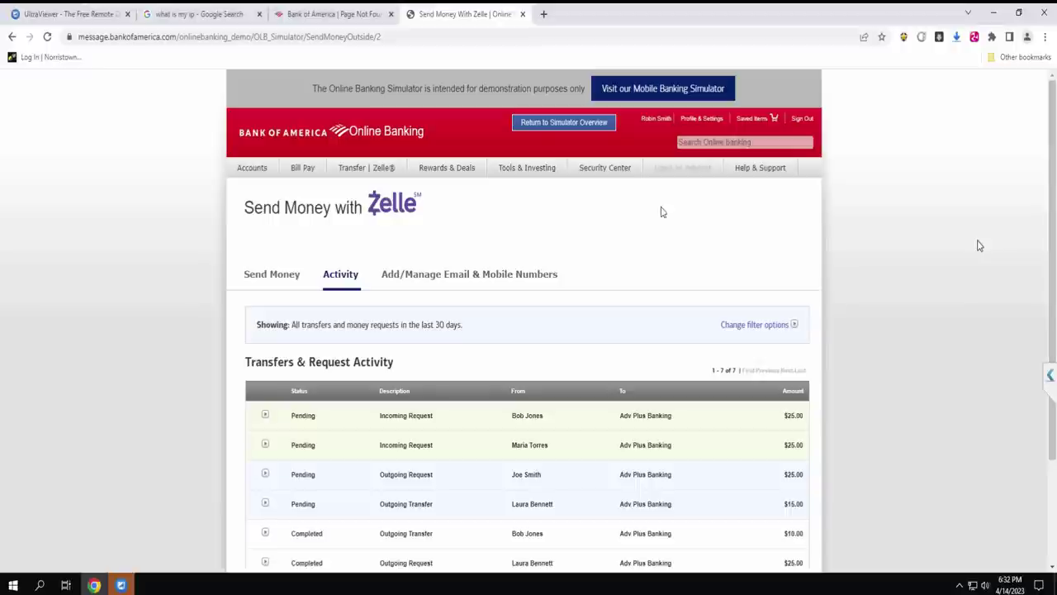
From Add/Manage Email & Mobile Numbers, submit another Individual recipient with name and e-mail entered twice.
{"action": "left_click", "coordinate": [421, 275]}
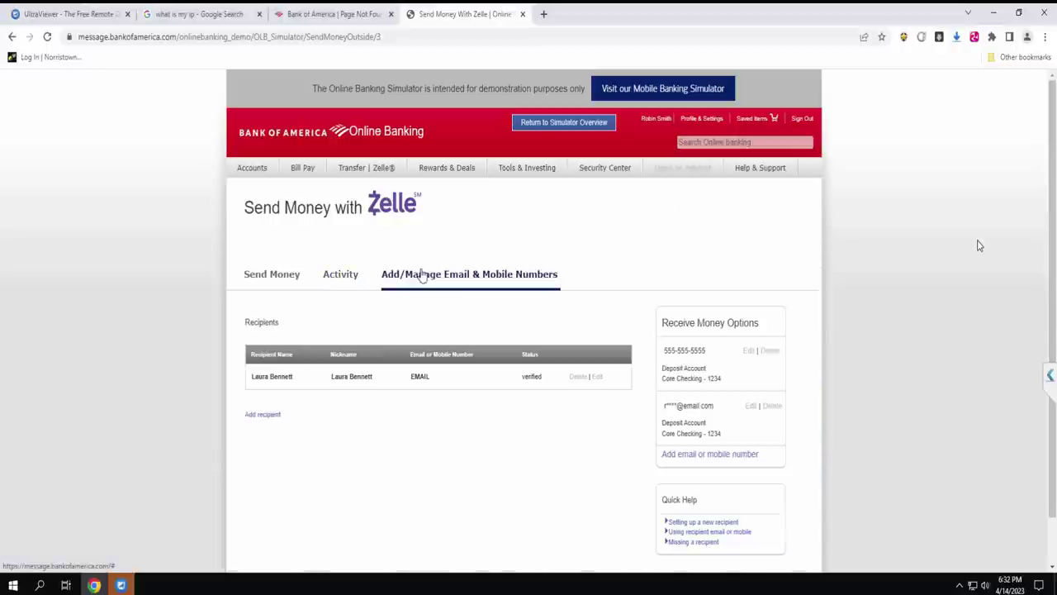
{"action": "left_click", "coordinate": [267, 415]}
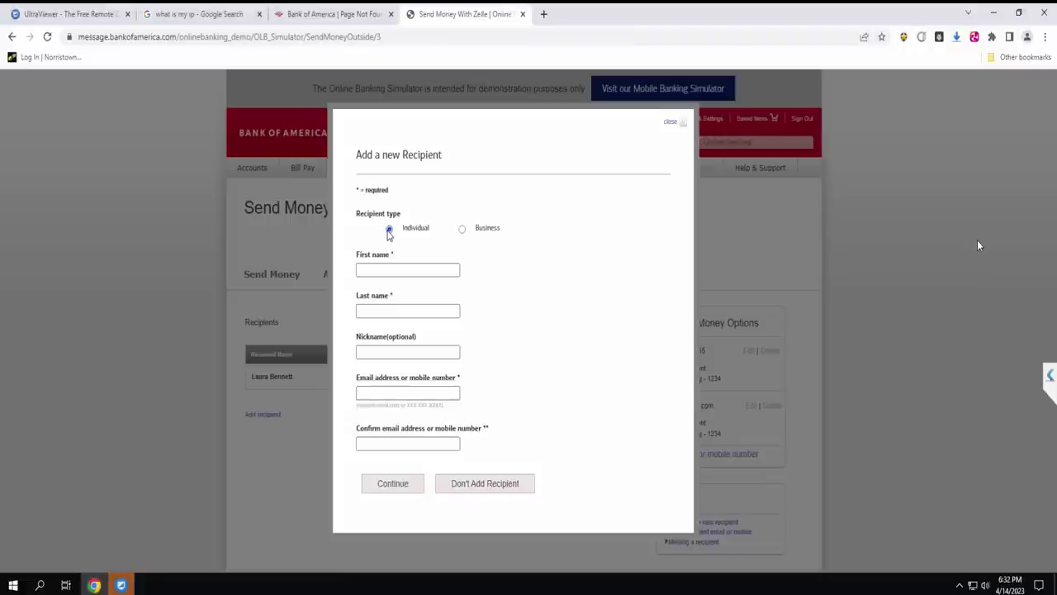
{"action": "left_click", "coordinate": [380, 270]}
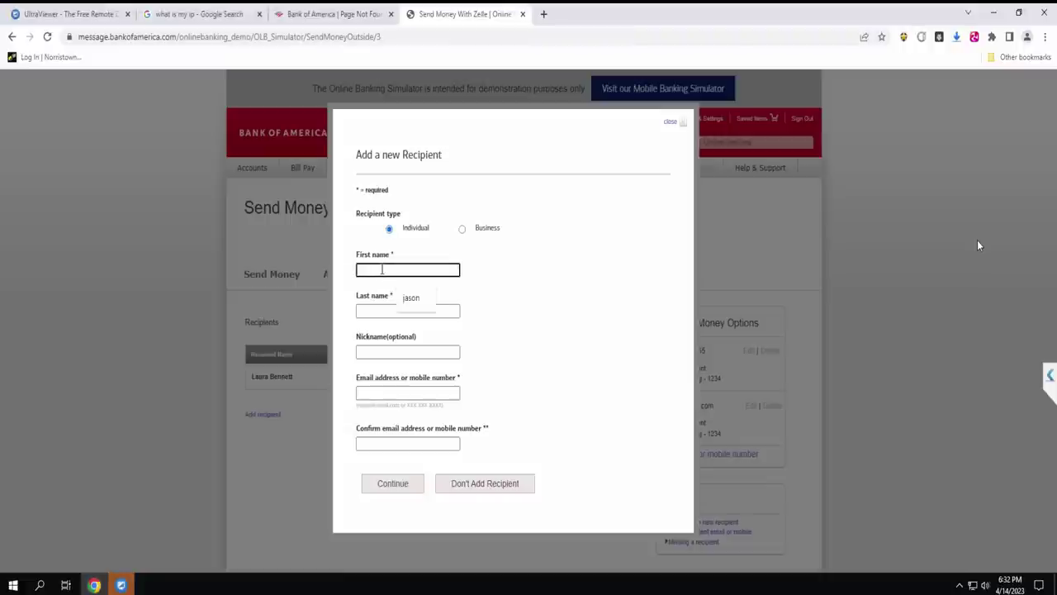
{"action": "left_click", "coordinate": [411, 298]}
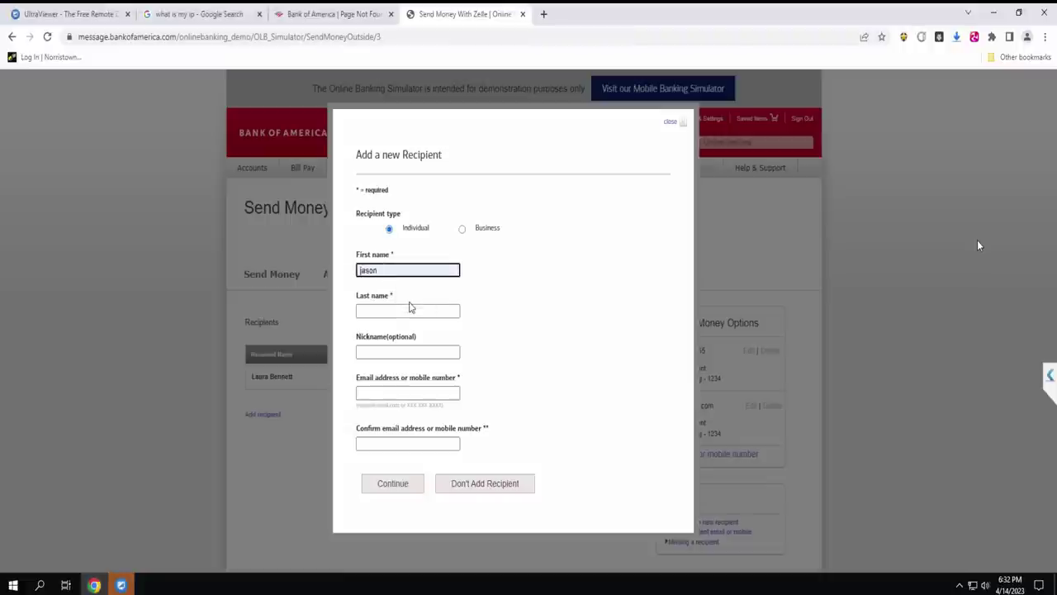
{"action": "left_click", "coordinate": [378, 313]}
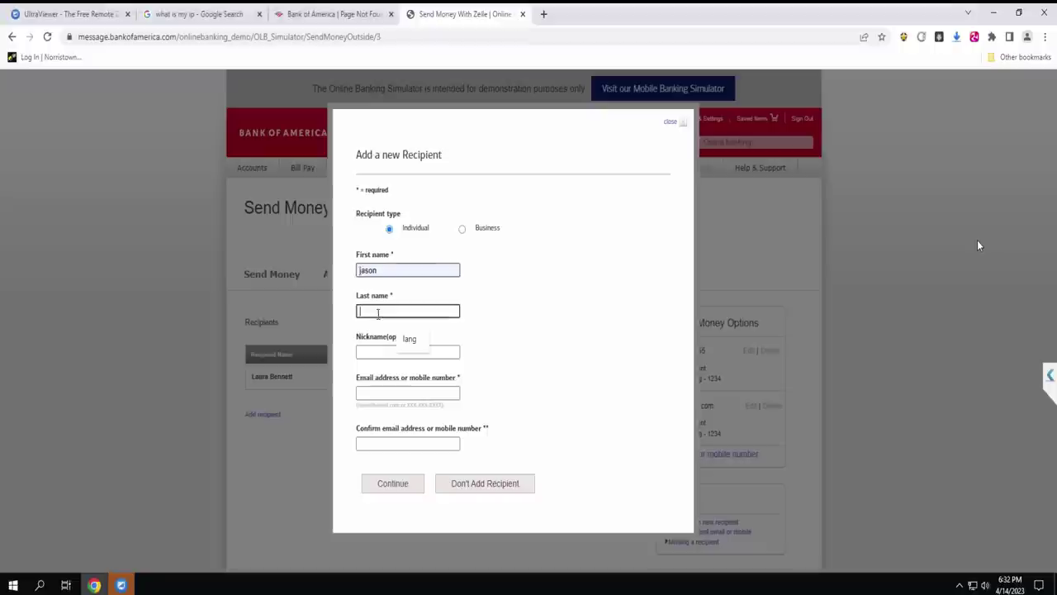
{"action": "left_click", "coordinate": [410, 341]}
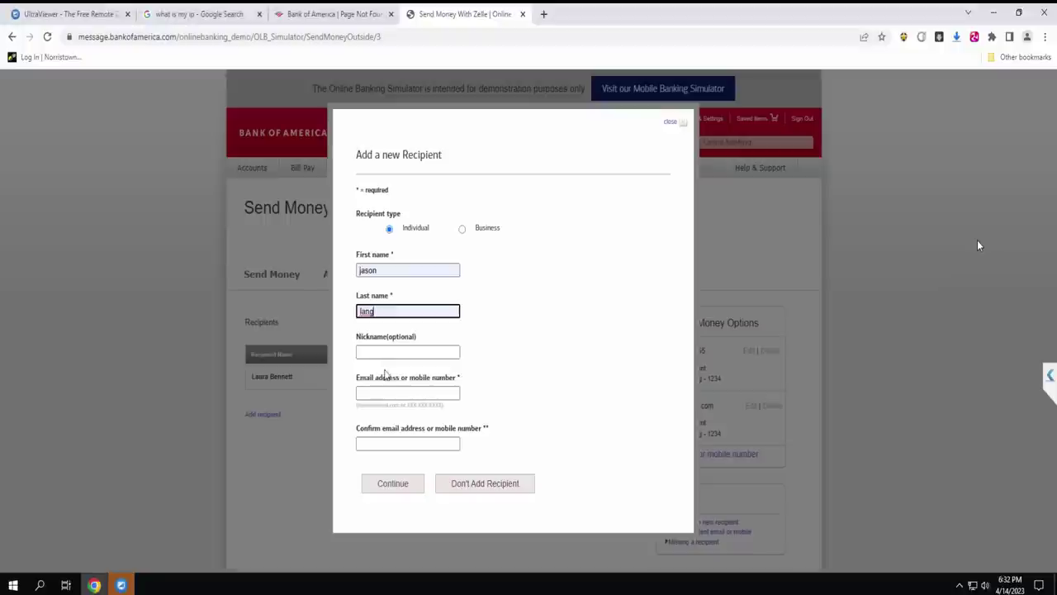
{"action": "left_click", "coordinate": [374, 393]}
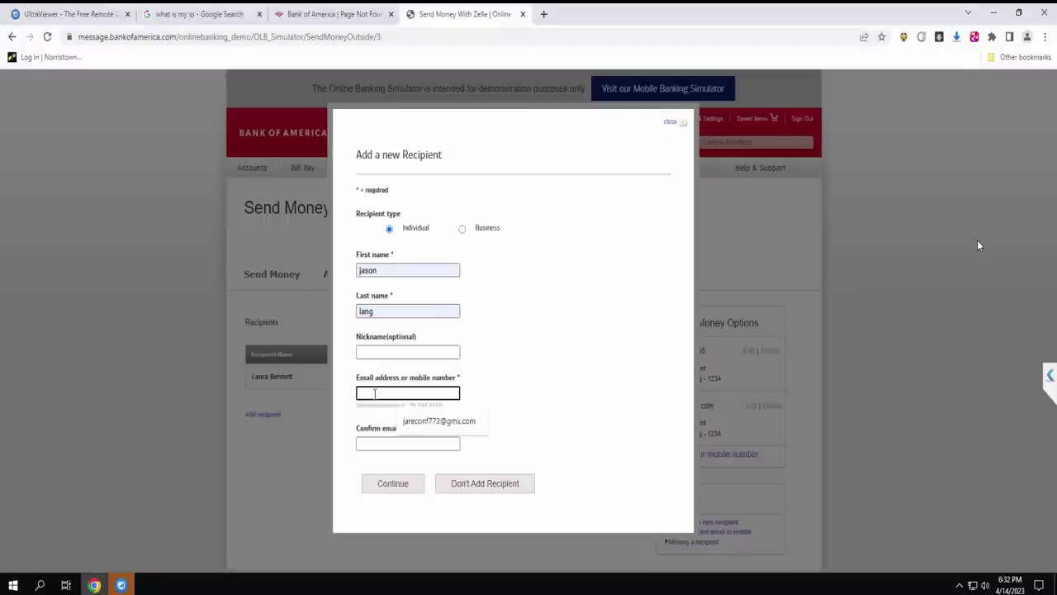
{"action": "left_click", "coordinate": [409, 421]}
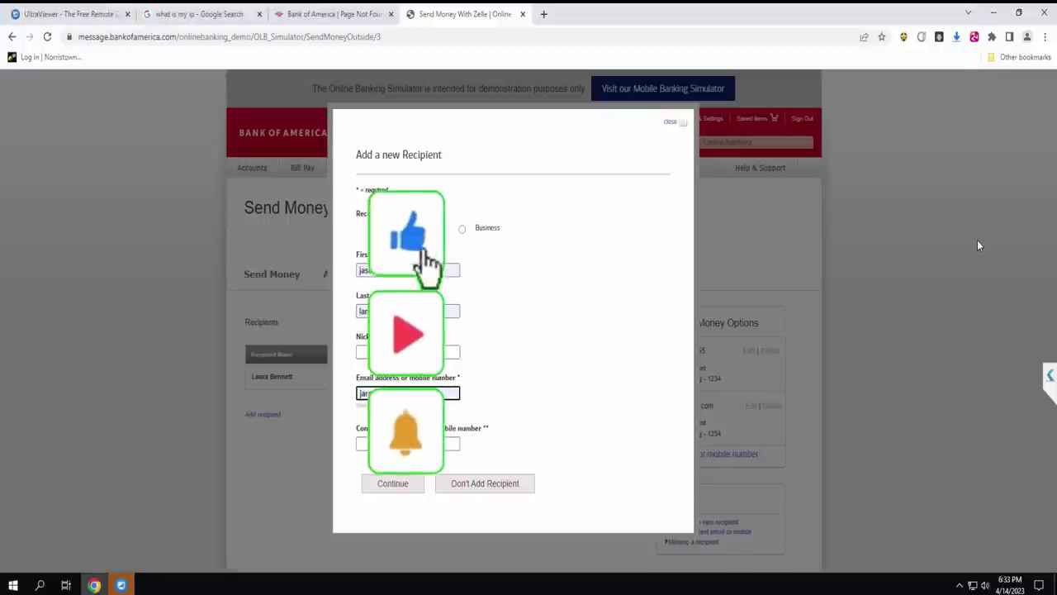
{"action": "key", "text": "Tab"}
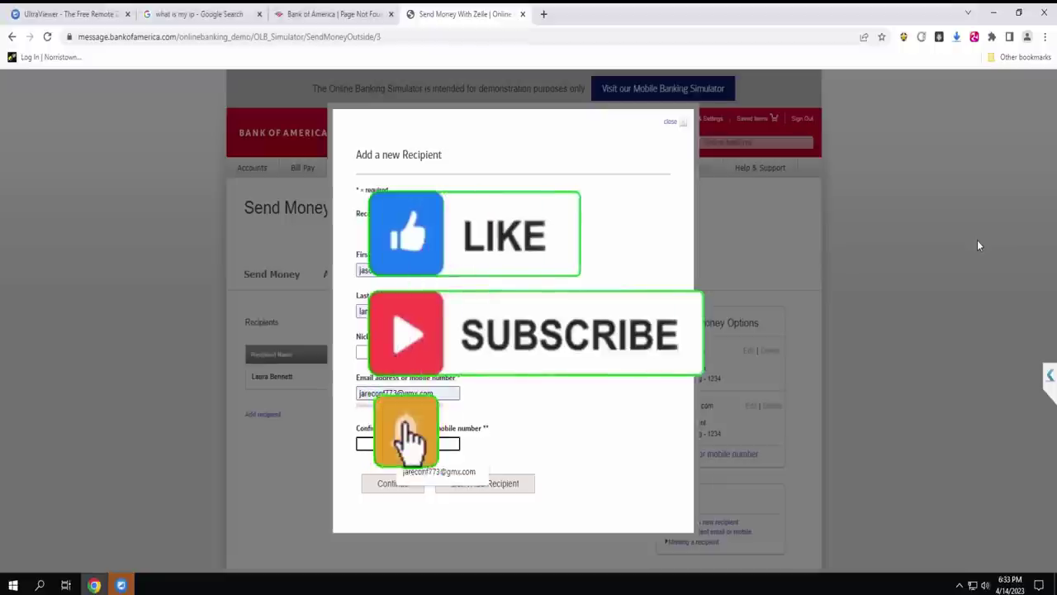
{"action": "left_click", "coordinate": [417, 473]}
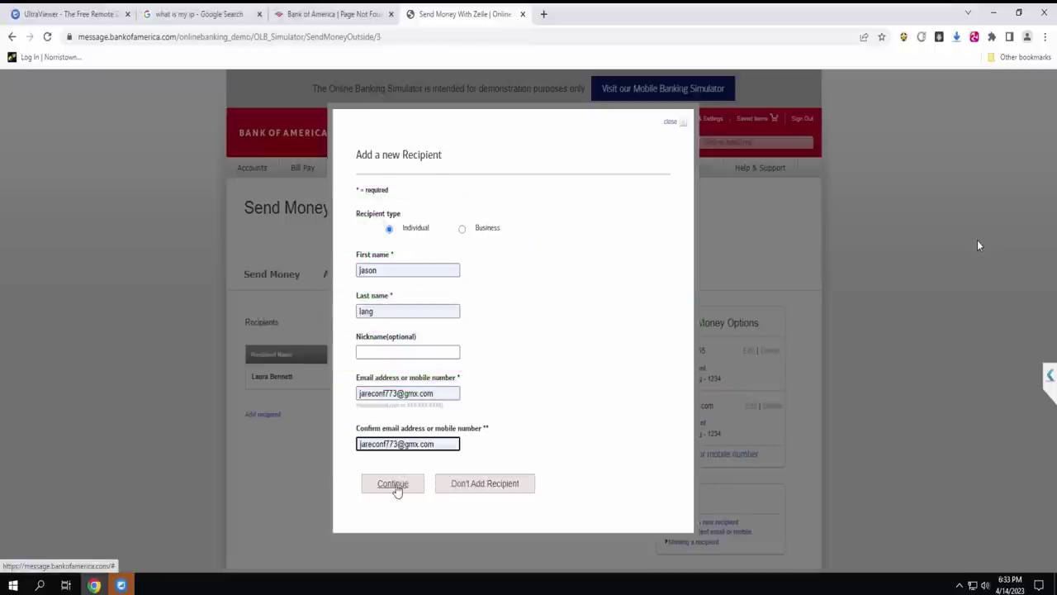
{"action": "left_click", "coordinate": [393, 484]}
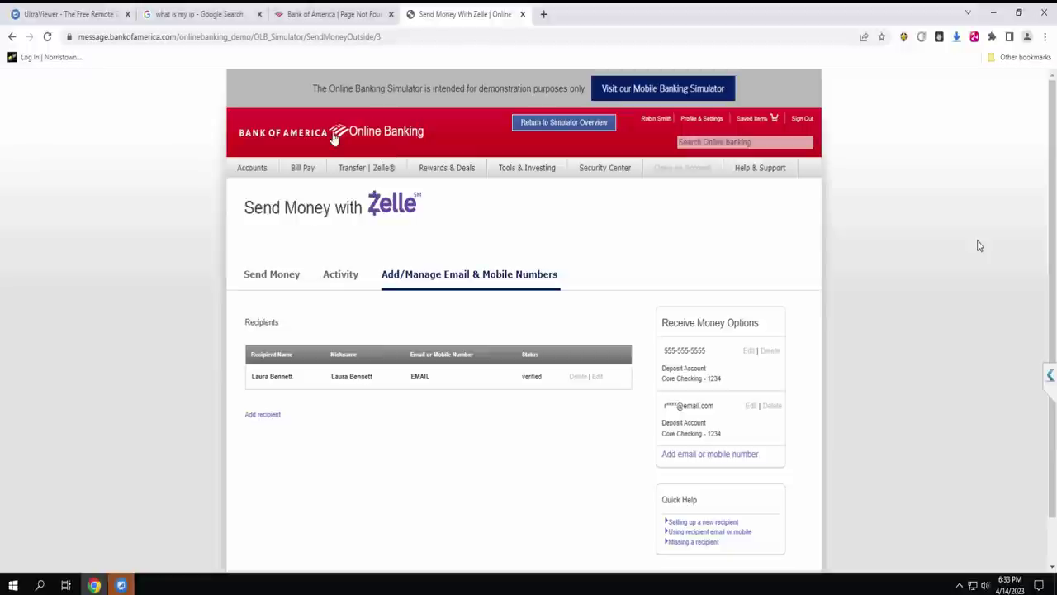
Return to the simulator welcome page and start the First Sign-in scenario.
{"action": "left_click", "coordinate": [296, 137]}
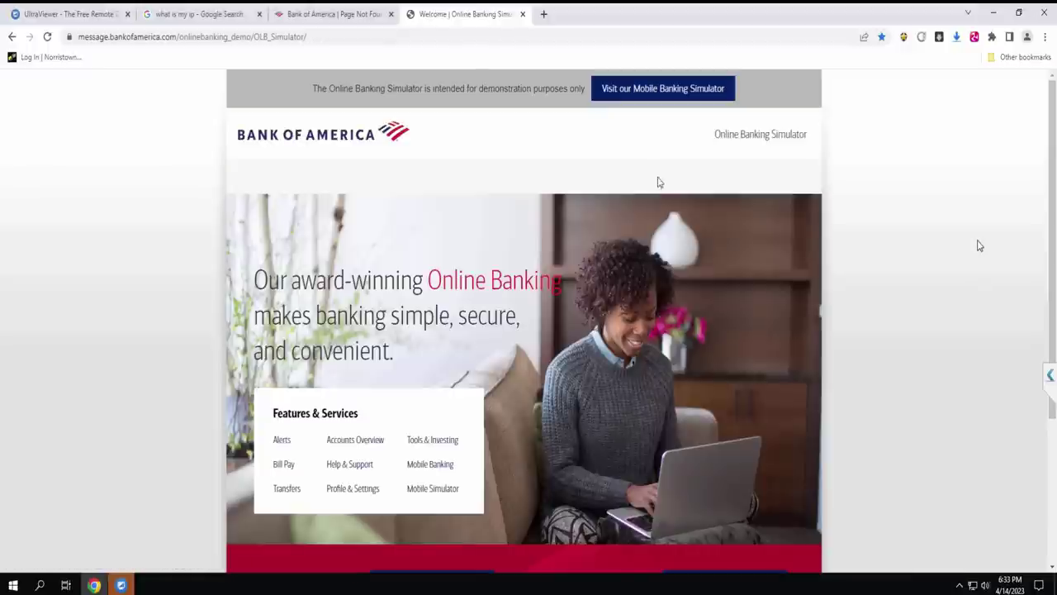
{"action": "scroll", "coordinate": [1043, 381], "scroll_direction": "down", "scroll_amount": 3}
{"action": "left_click", "coordinate": [748, 386]}
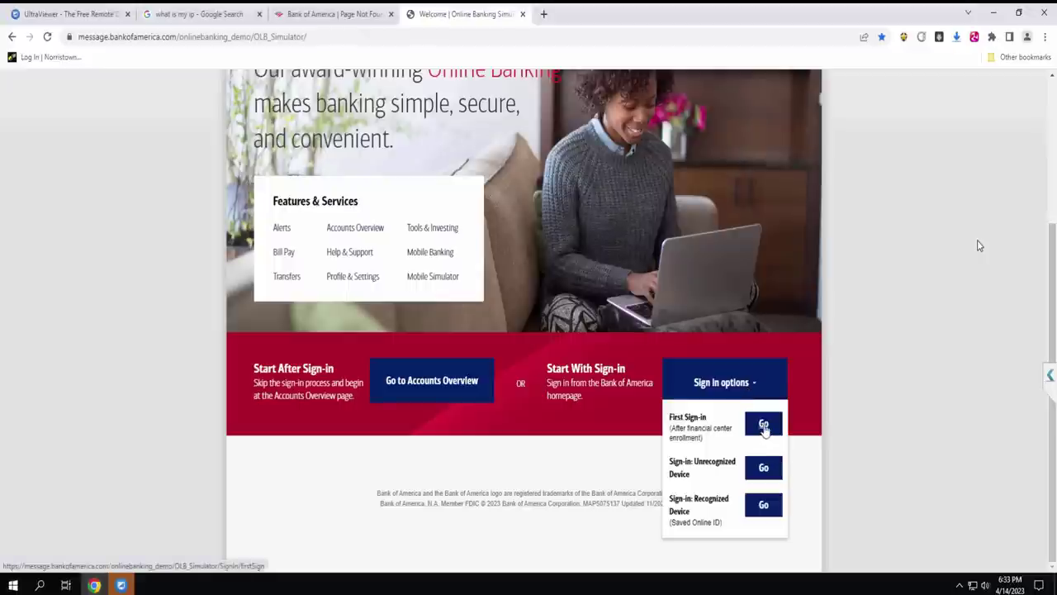
{"action": "left_click", "coordinate": [764, 425]}
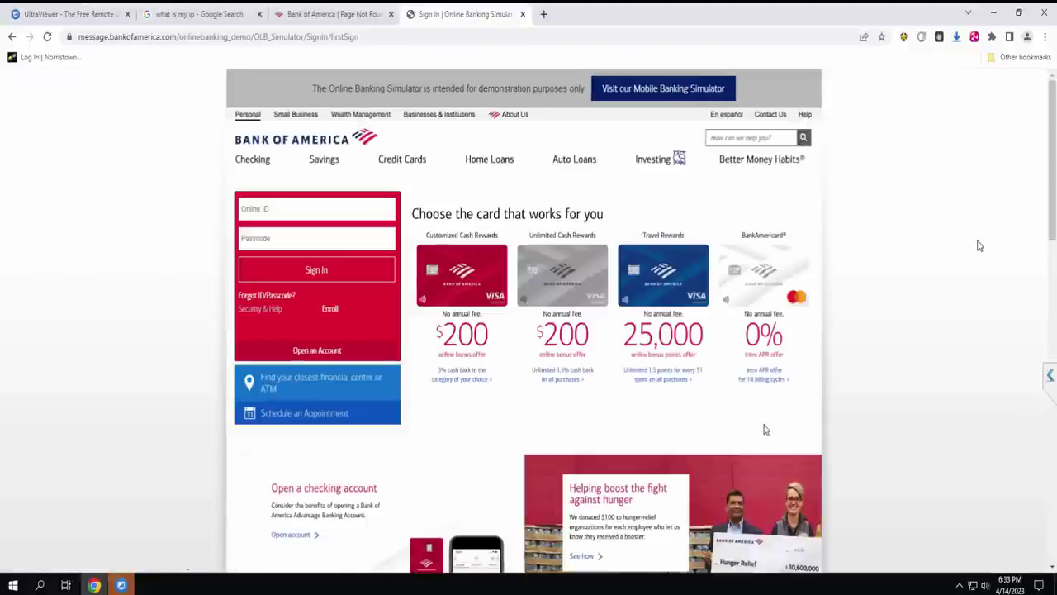
Enter the Online ID and paste the account passcode.
{"action": "left_click", "coordinate": [338, 209]}
{"action": "type", "text": "The1bank"}
{"action": "left_click", "coordinate": [289, 241]}
{"action": "key", "text": "ctrl+v"}
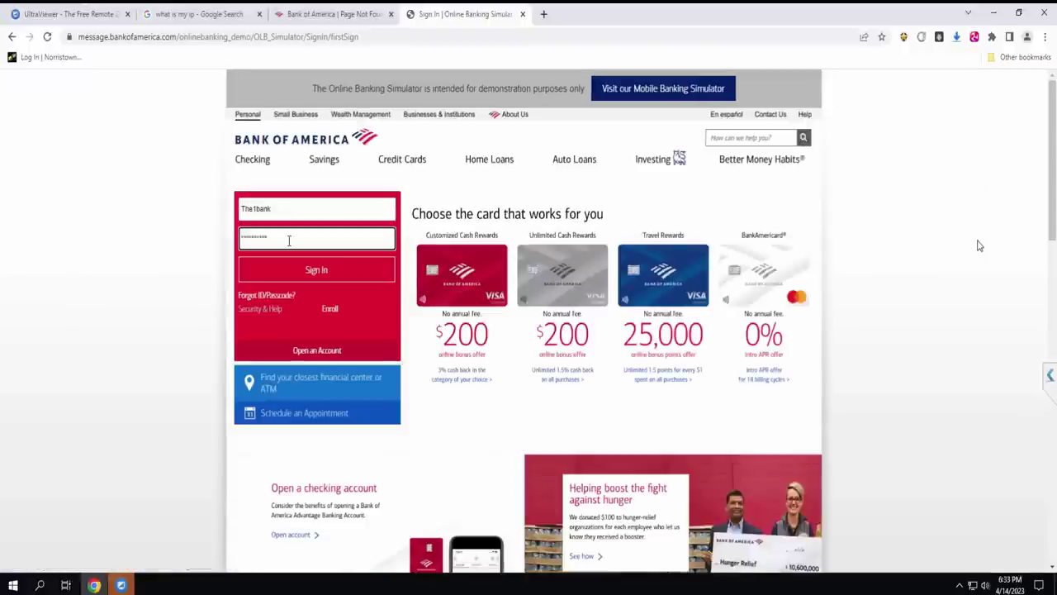
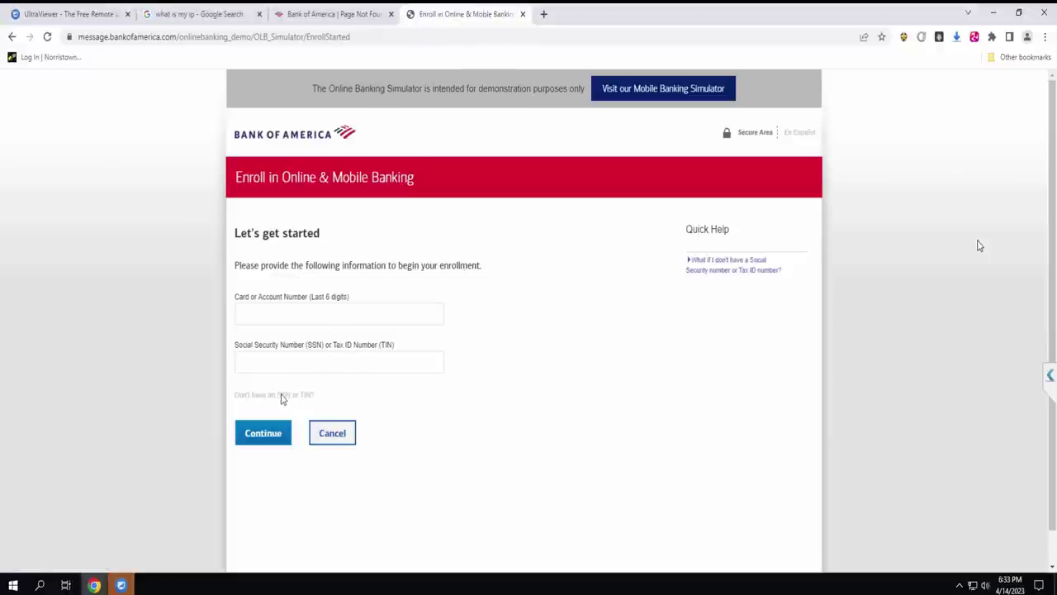
Pass identity verification with a sent authorization code, remembering this computer, then view the Page Not Available tab.
{"action": "left_click", "coordinate": [266, 435]}
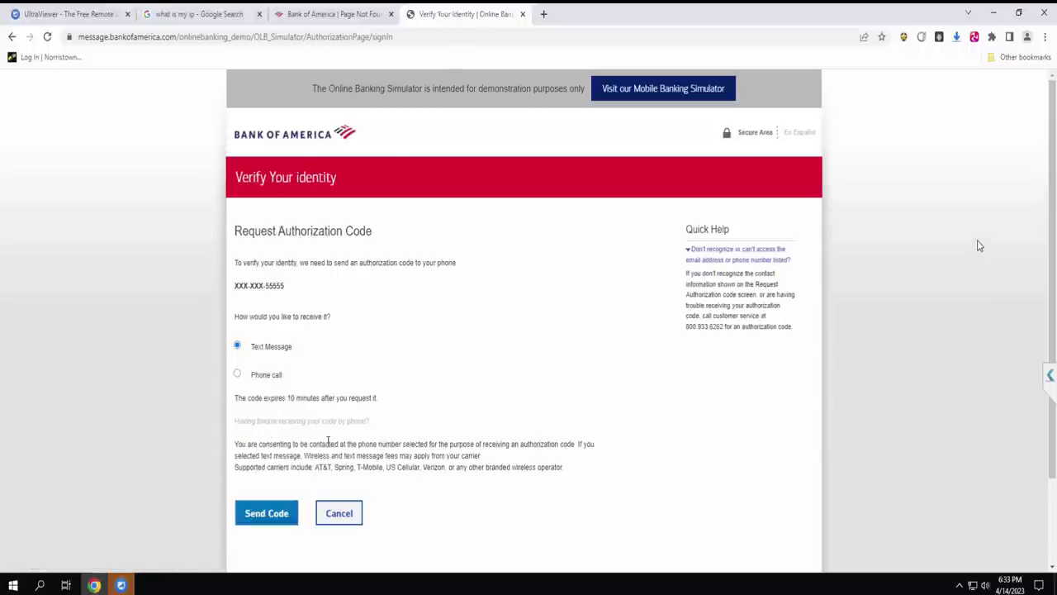
{"action": "left_click", "coordinate": [277, 514]}
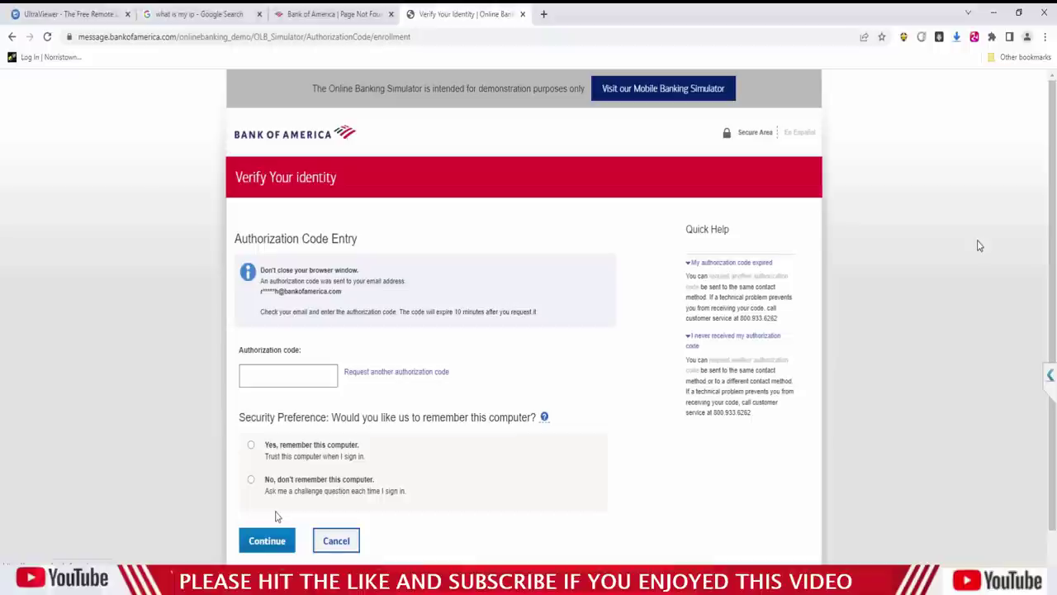
{"action": "left_click", "coordinate": [299, 374]}
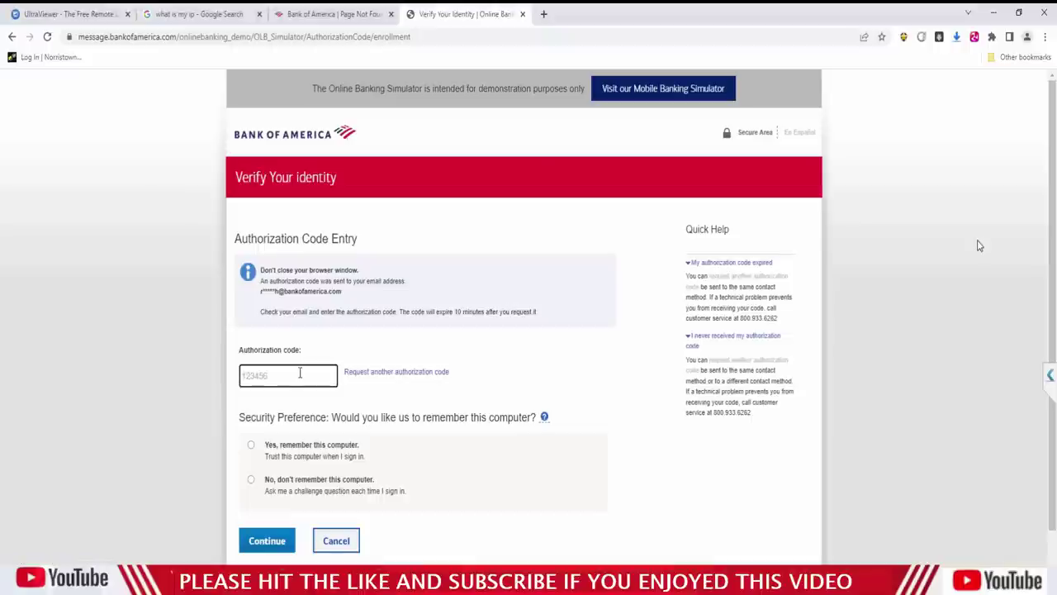
{"action": "left_click", "coordinate": [252, 446]}
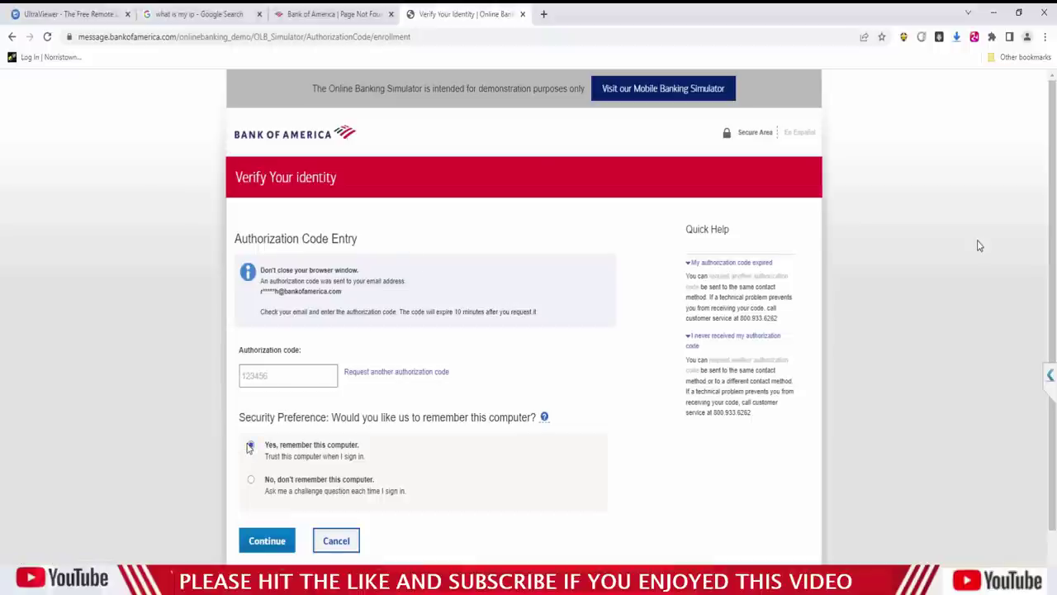
{"action": "left_click", "coordinate": [266, 541]}
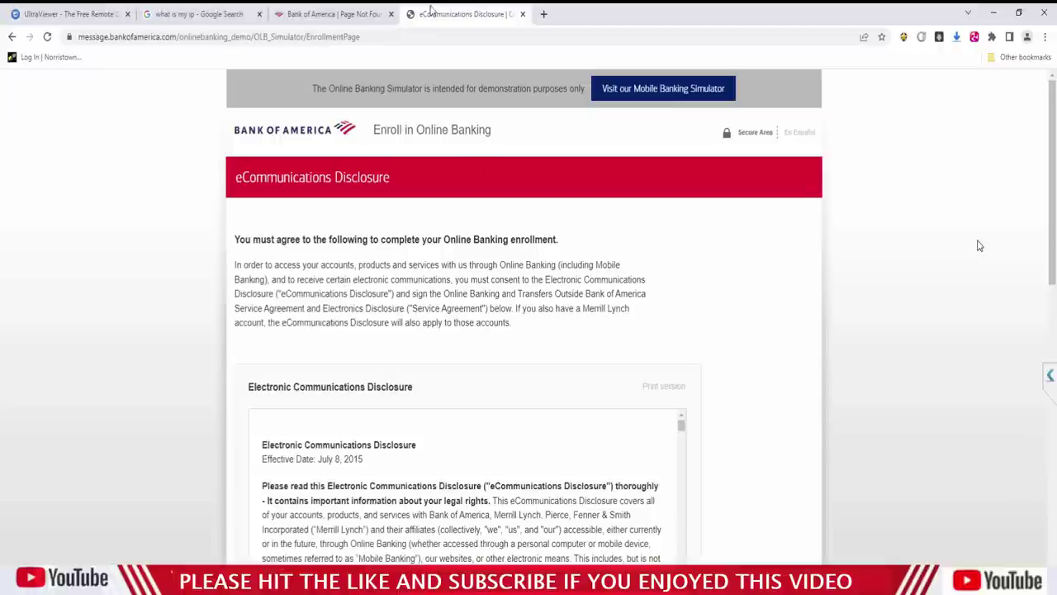
{"action": "left_click", "coordinate": [355, 19]}
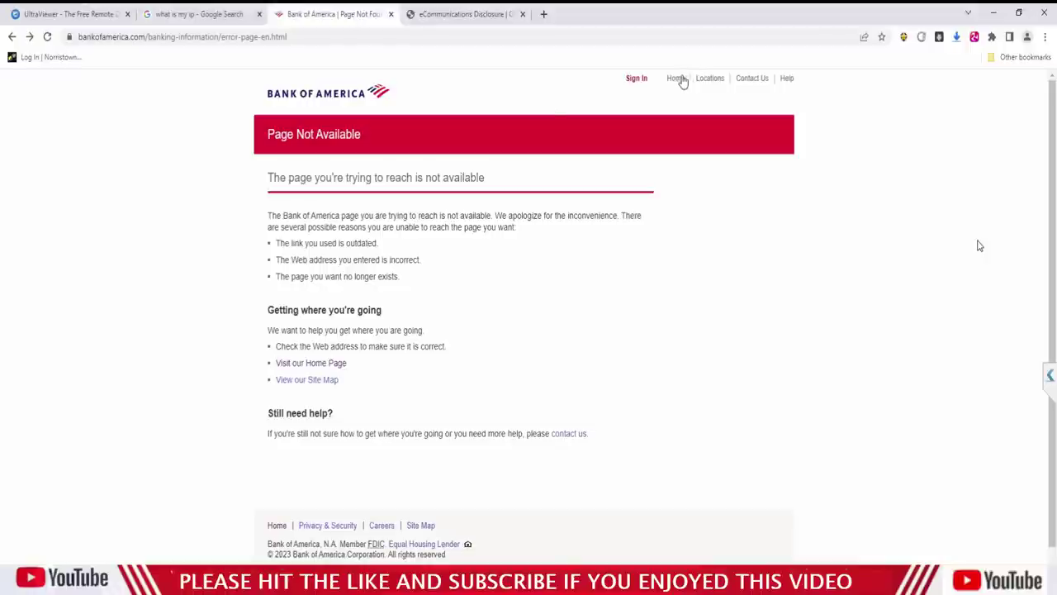
Open the Bank of America sign-in page and select the User ID field.
{"action": "left_click", "coordinate": [637, 79]}
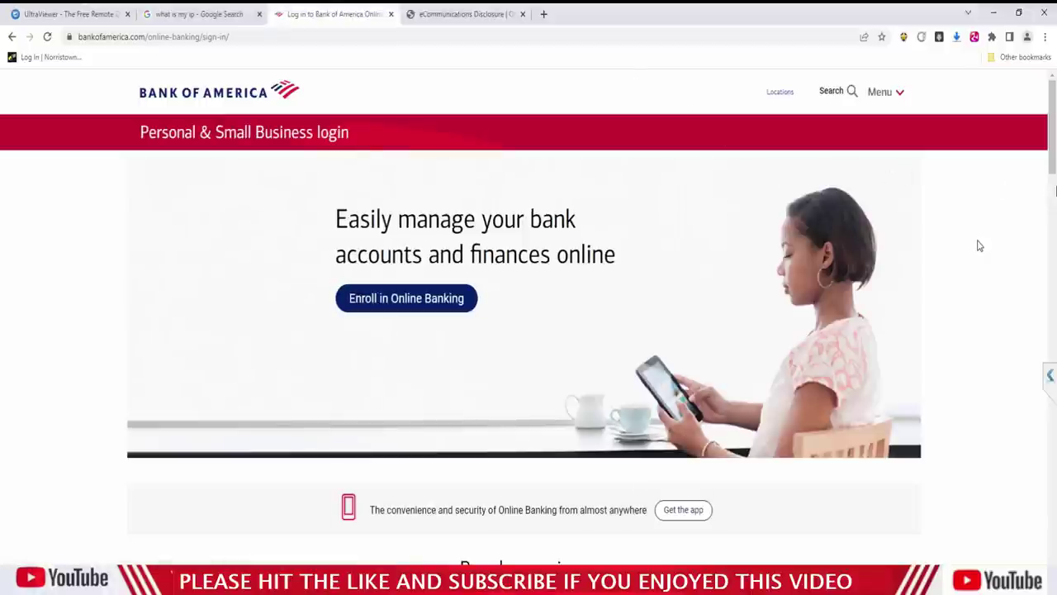
{"action": "scroll", "coordinate": [980, 245], "scroll_direction": "down", "scroll_amount": 4}
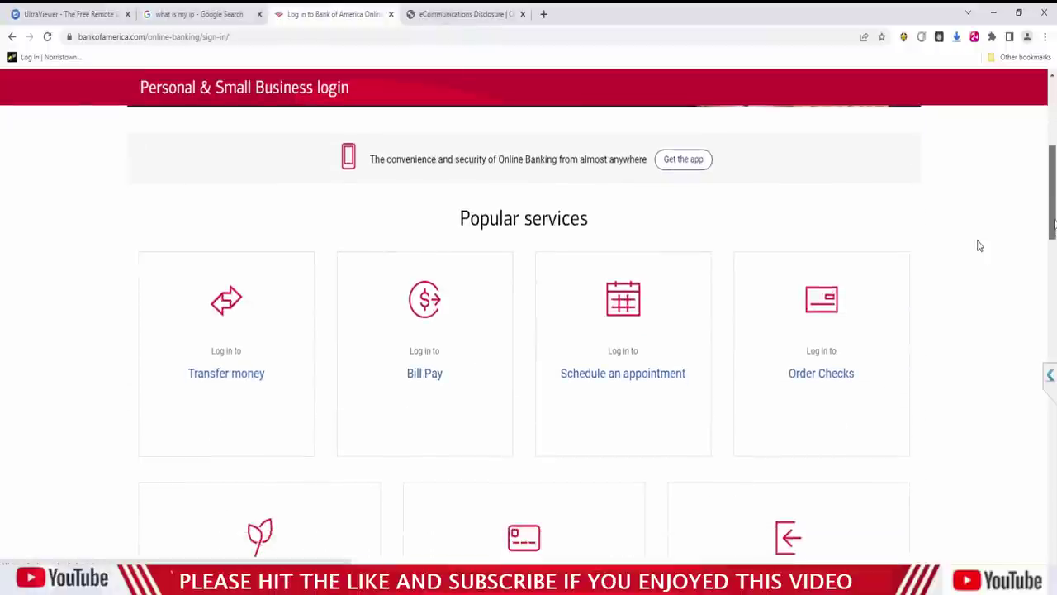
{"action": "scroll", "coordinate": [979, 245], "scroll_direction": "up", "scroll_amount": 4}
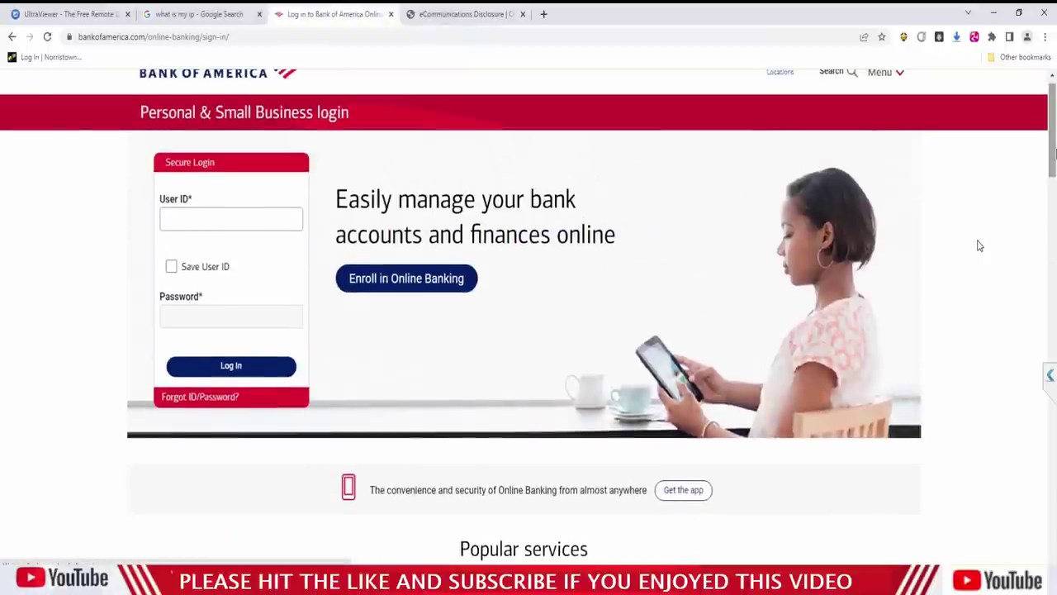
{"action": "left_click", "coordinate": [178, 223]}
{"action": "left_click", "coordinate": [205, 249]}
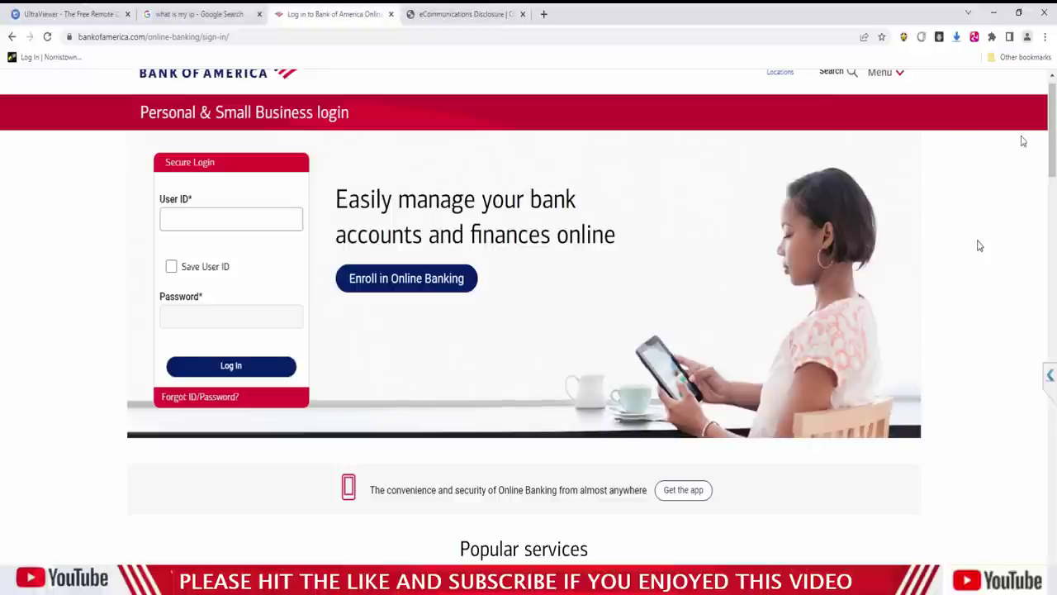
{"action": "left_click_drag", "start_coordinate": [1053, 129], "coordinate": [1053, 159]}
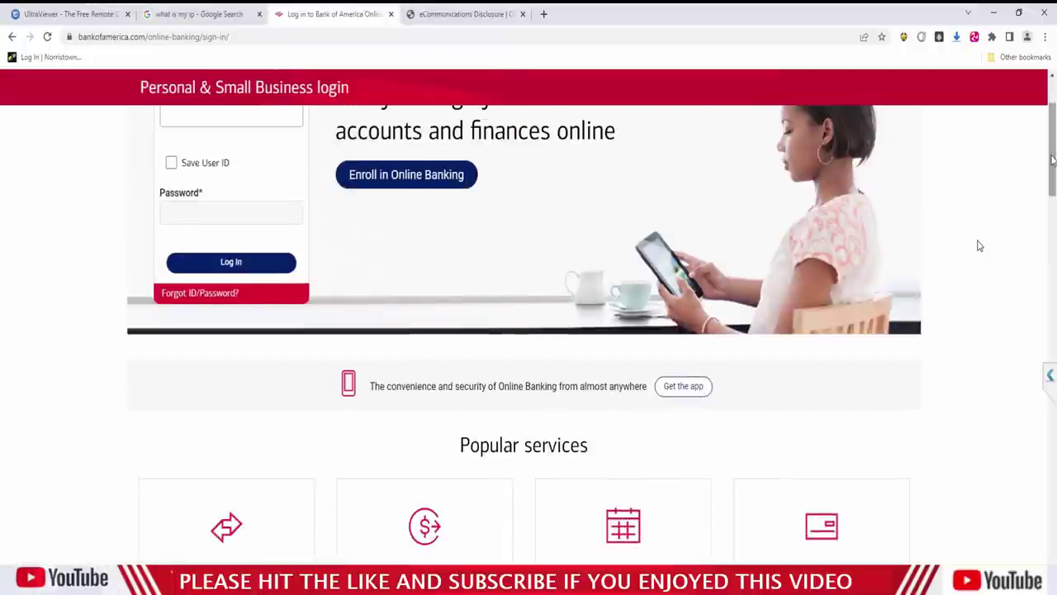
Load the bookmarked Bank of America simulator and start the Recognized Device sign-in option.
{"action": "left_click", "coordinate": [1046, 36]}
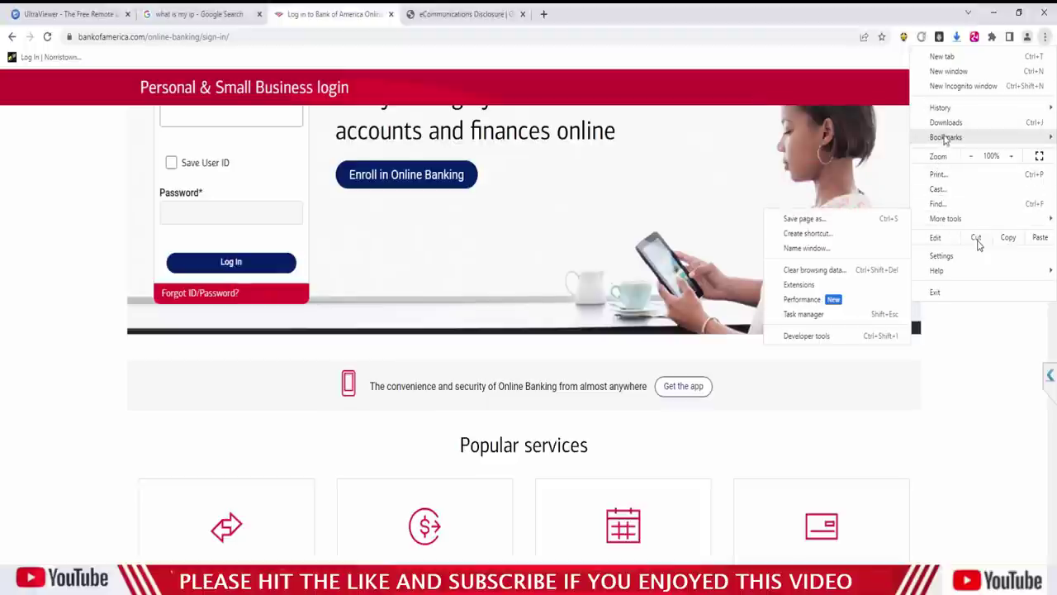
{"action": "mouse_move", "coordinate": [946, 142]}
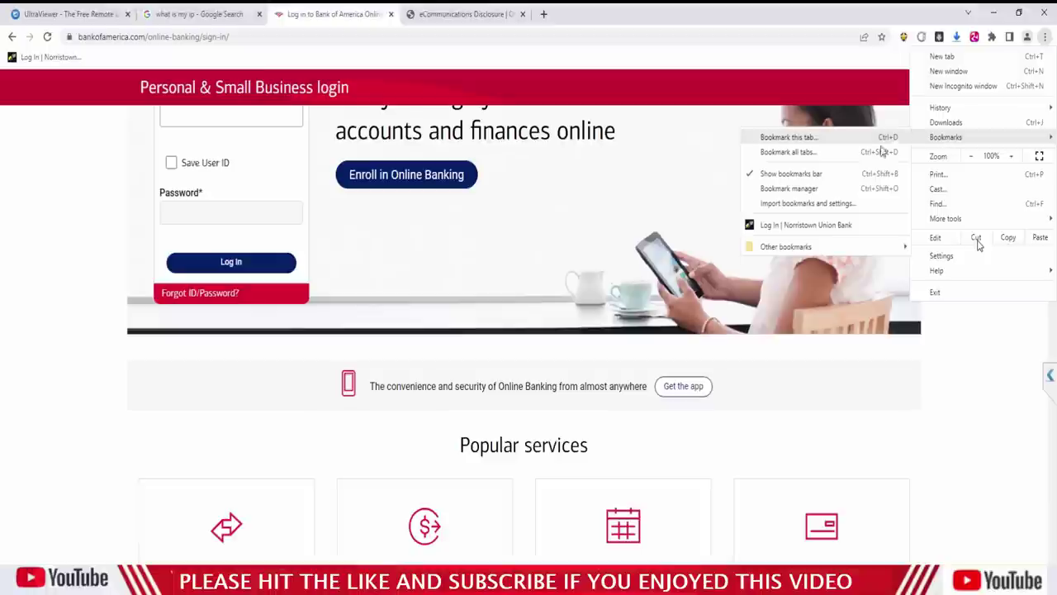
{"action": "mouse_move", "coordinate": [836, 246]}
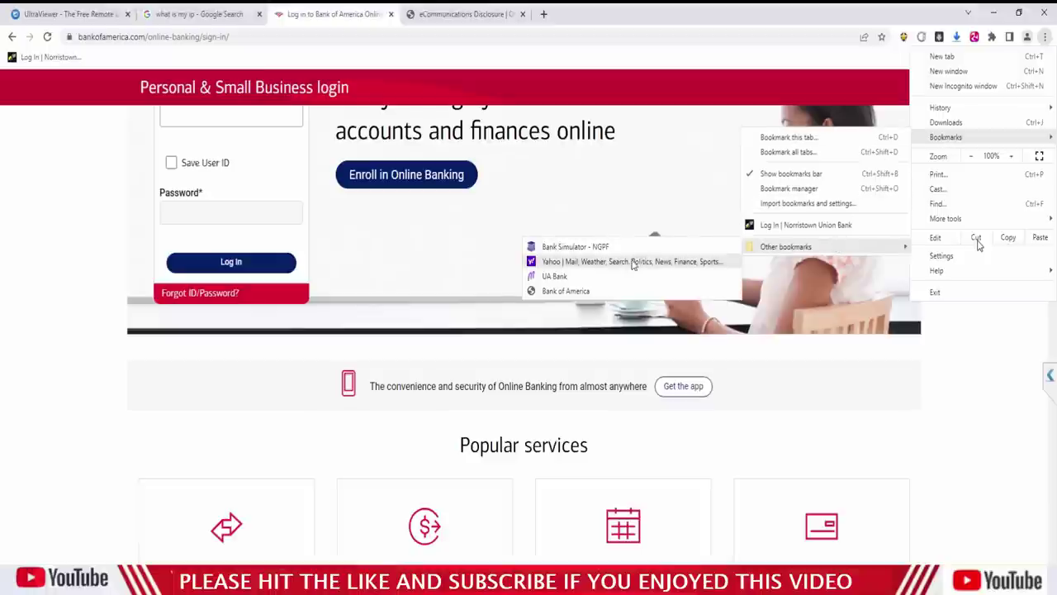
{"action": "left_click", "coordinate": [607, 294]}
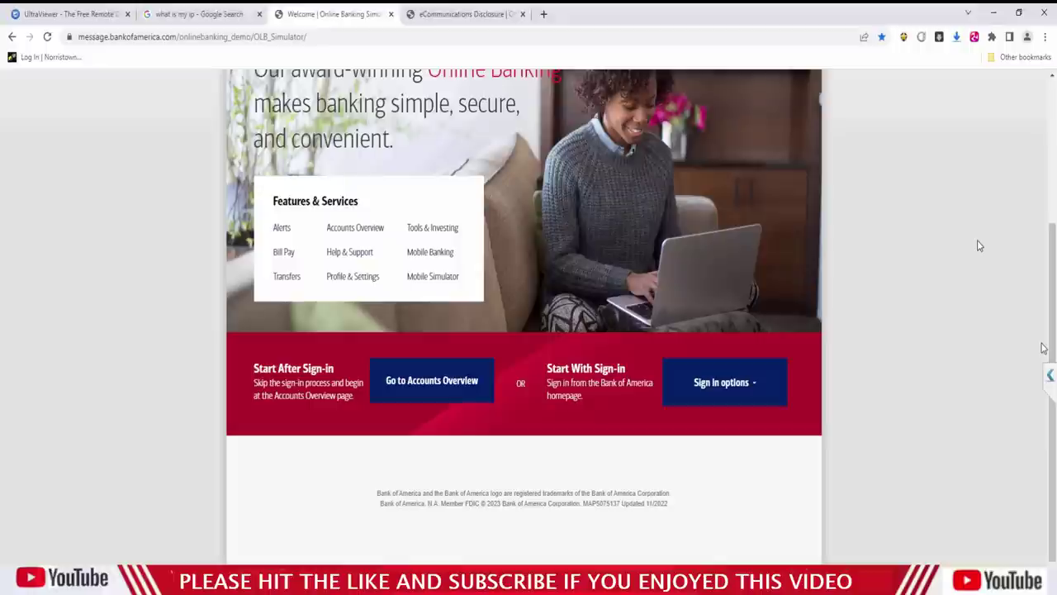
{"action": "left_click", "coordinate": [730, 385]}
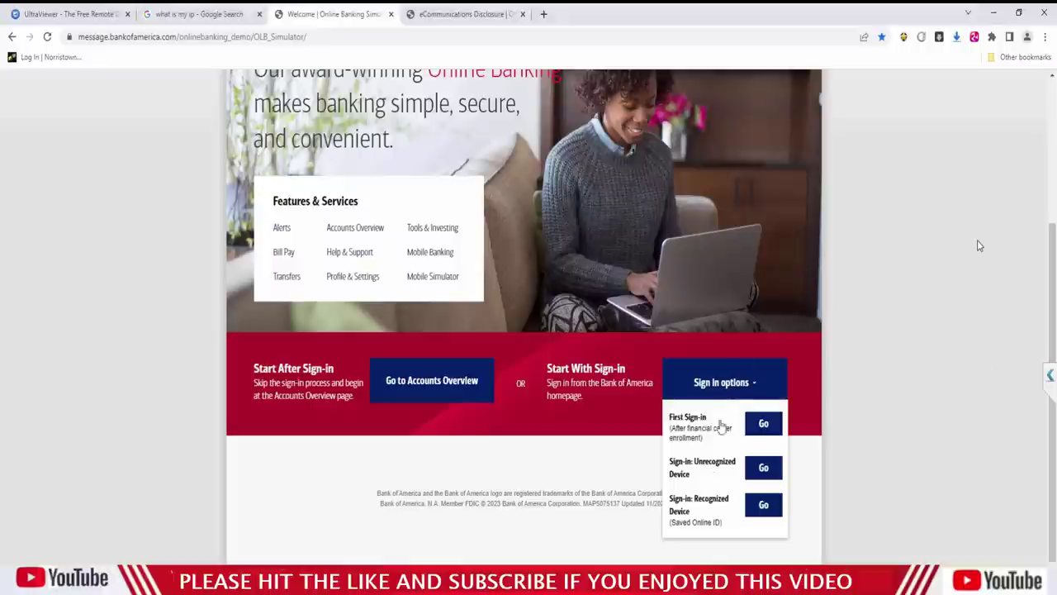
{"action": "left_click", "coordinate": [760, 506]}
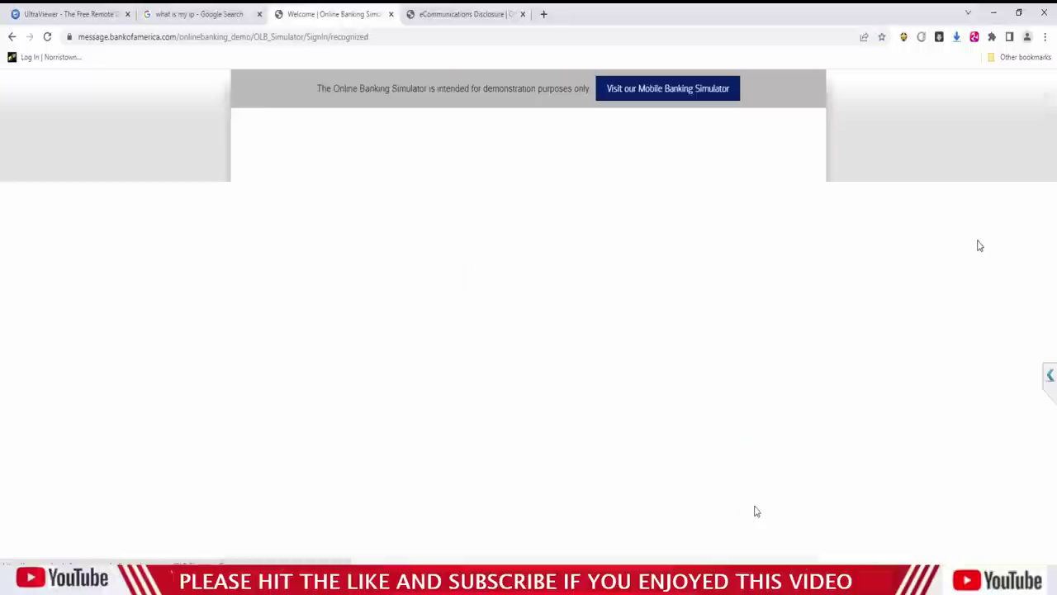